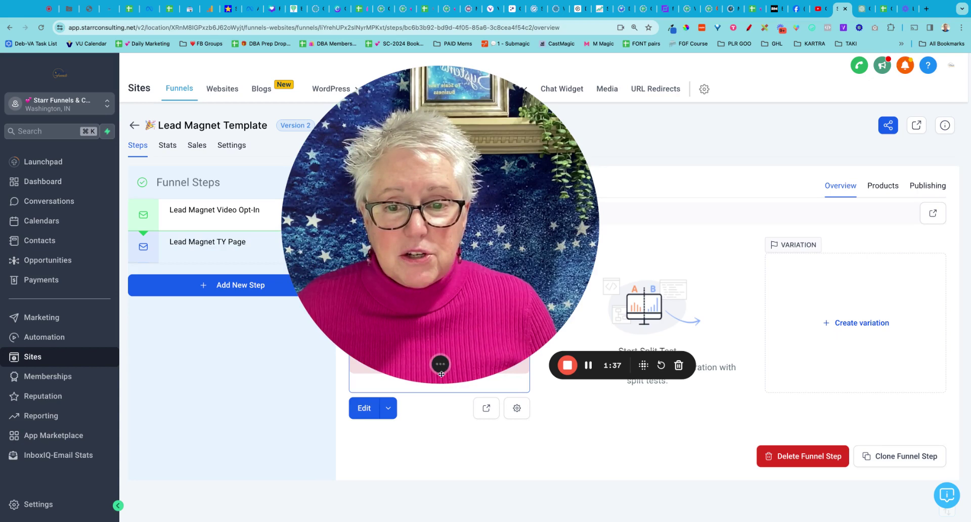
- Open the Lead Magnet Video Opt-In page in the page editor and display its SEO Meta Data settings
click(437, 365)
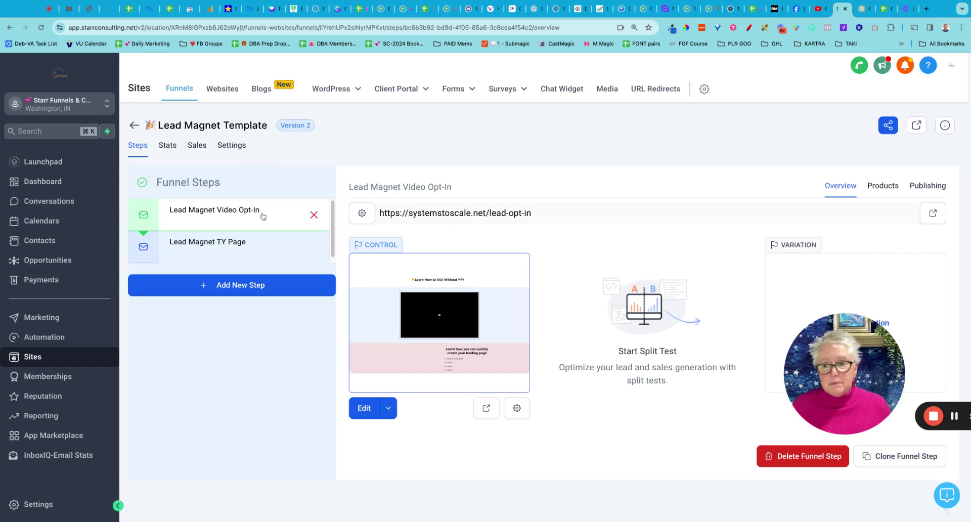
click(365, 409)
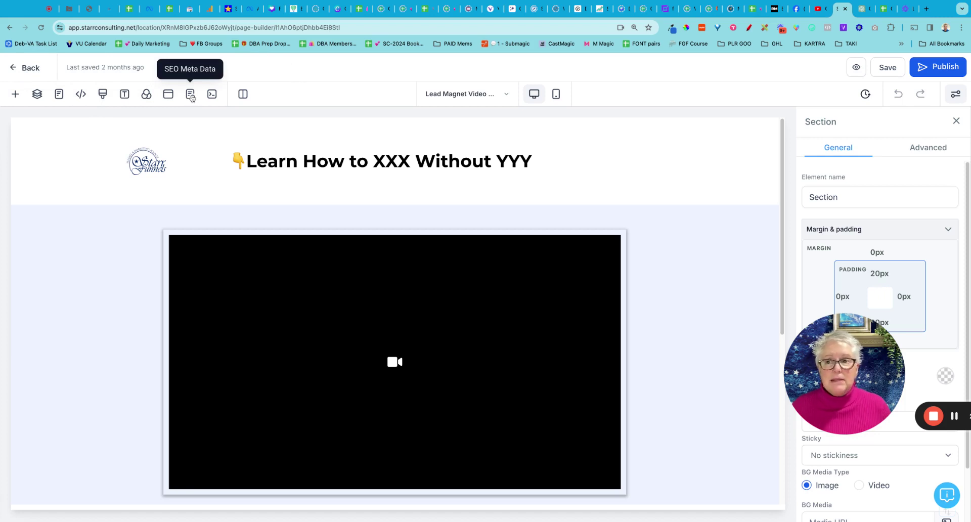
click(191, 98)
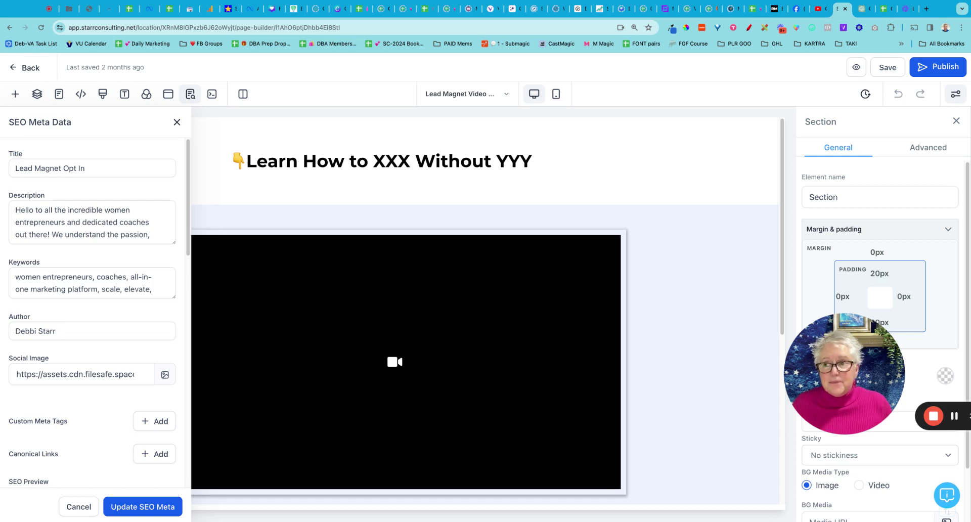
- Enlarge the SEO description and keywords boxes and read through the title and the full description text
click(67, 169)
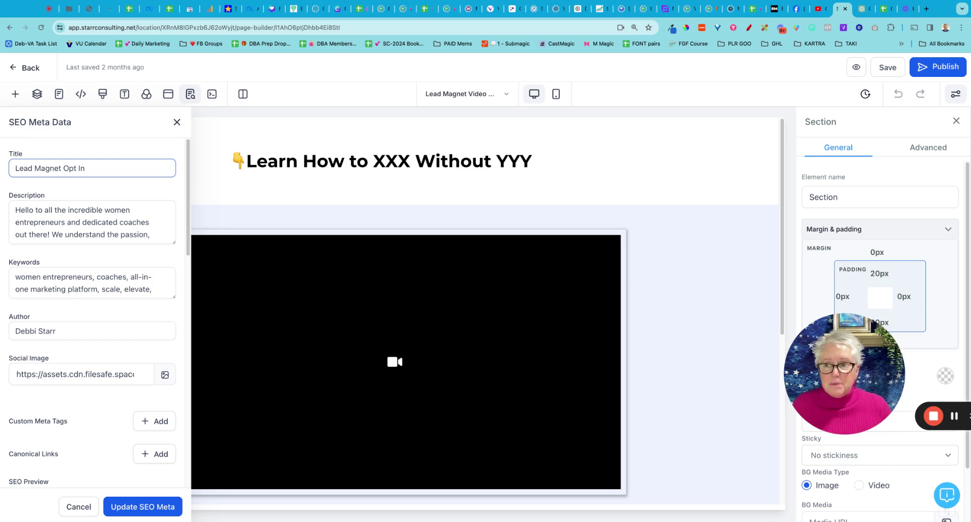
click(151, 233)
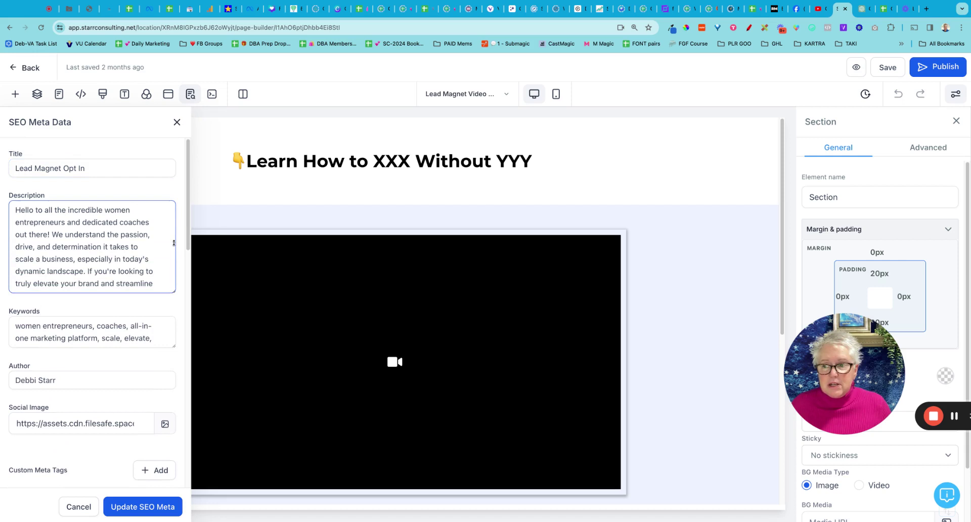
click(172, 350)
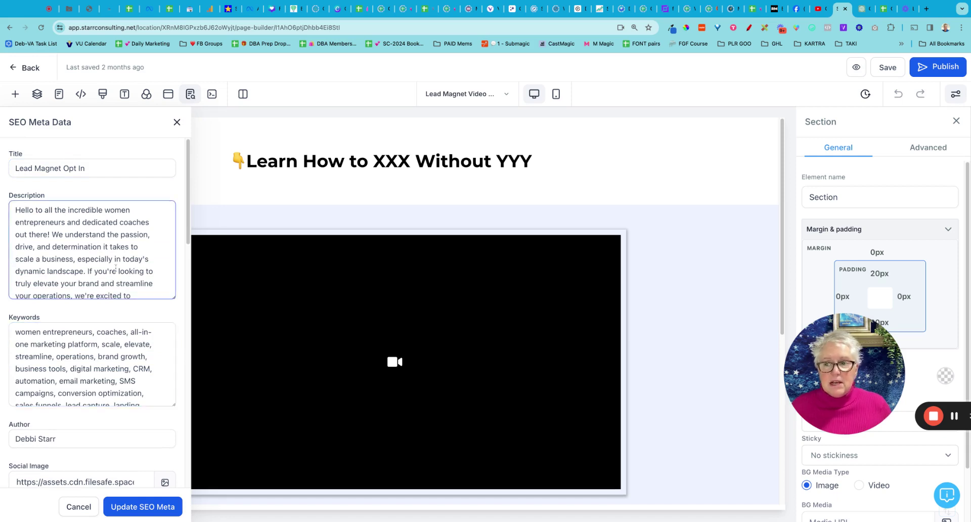
scroll(115, 268, down, 10)
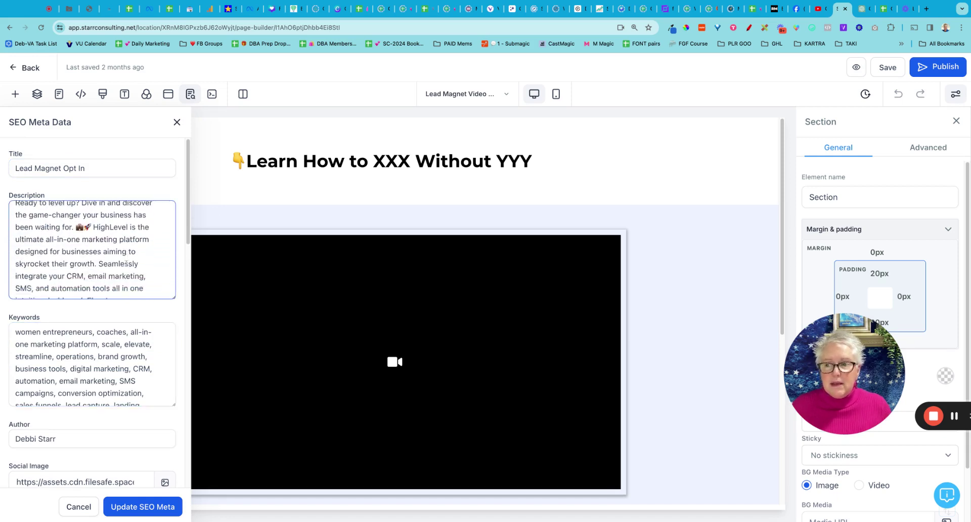
scroll(126, 263, down, 5)
scroll(126, 263, up, 10)
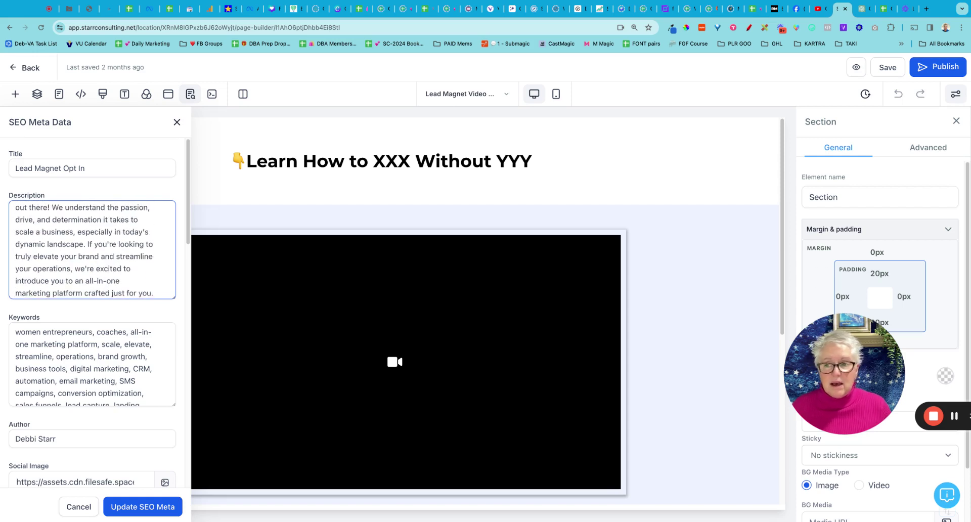
scroll(92, 249, up, 2)
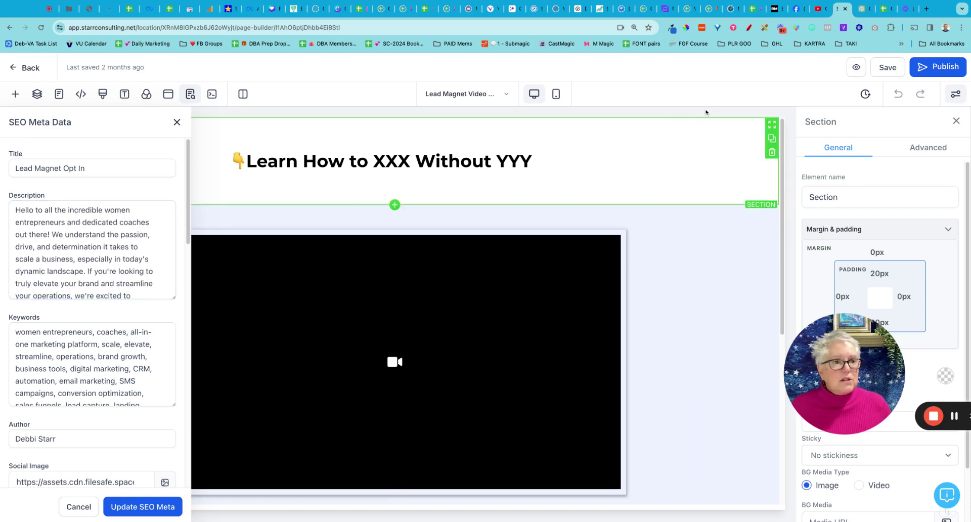
- Switch to ChatGPT and begin a prompt with "I'm working on my new sales page . . . for my Digital Business Academy."
click(863, 15)
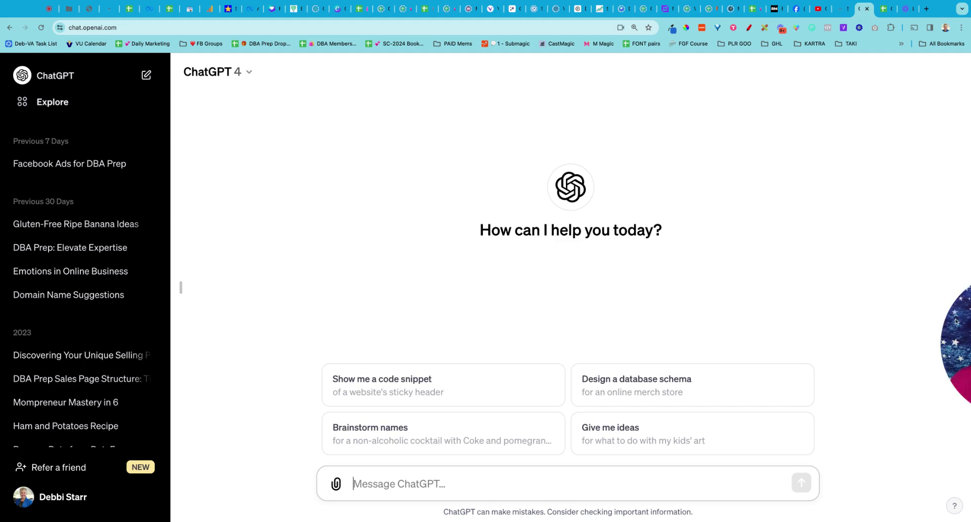
mouse_move(959, 340)
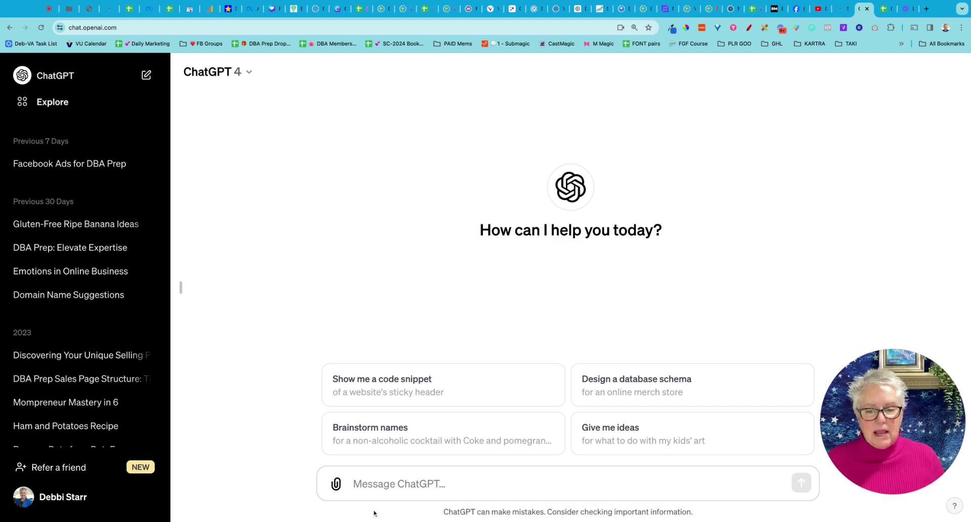
click(440, 487)
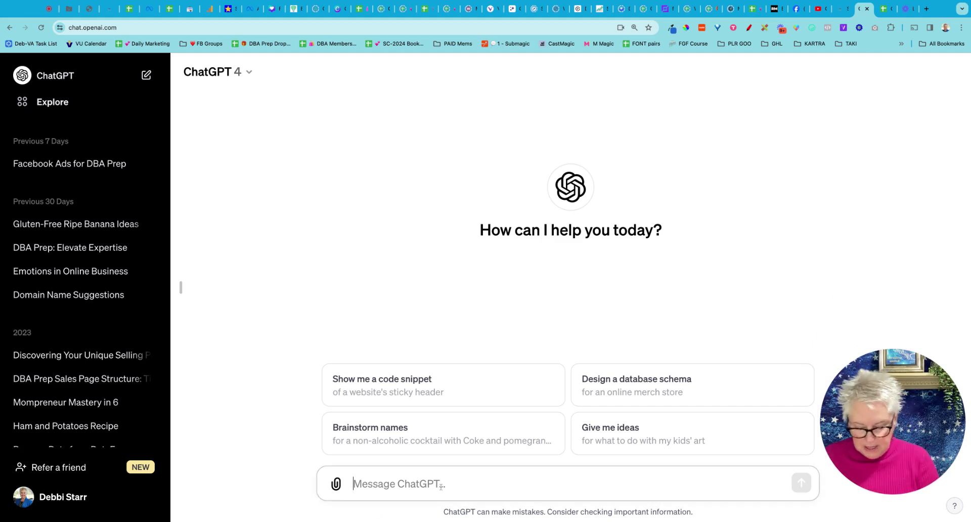
text(I'm working )
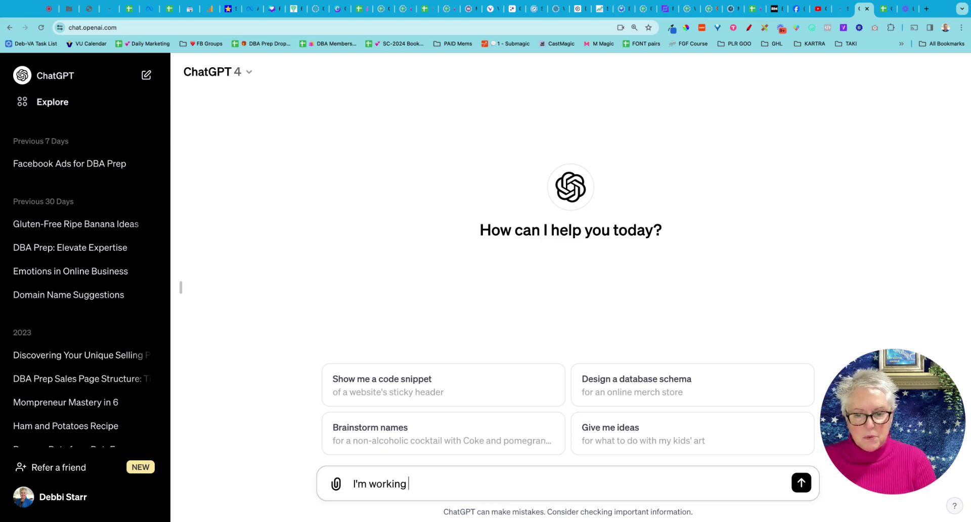
text(on my)
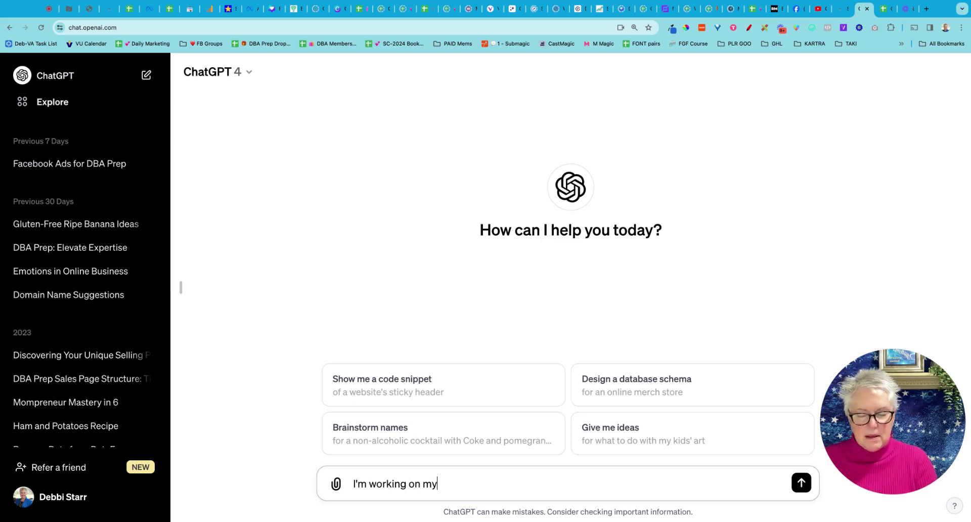
text( new sales pa)
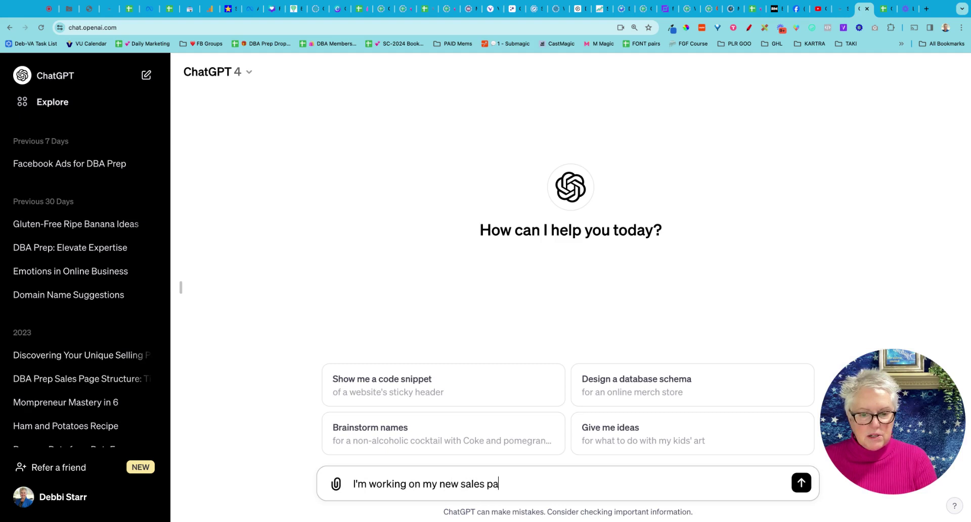
text(ge . . .)
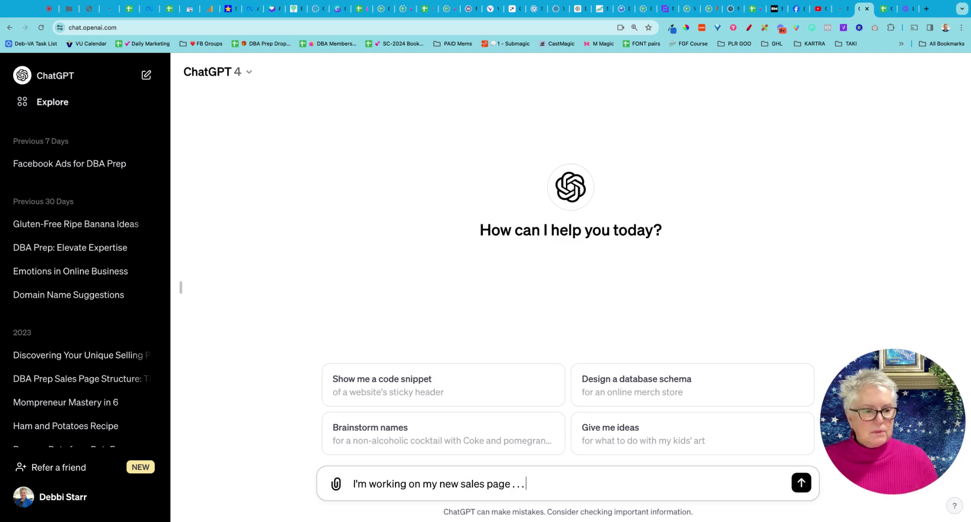
text( for my )
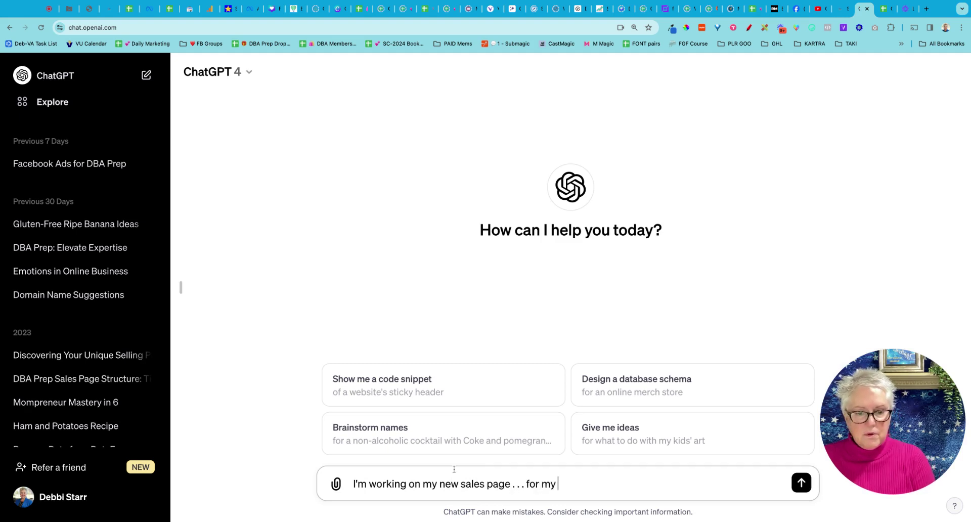
text(Digital Busines)
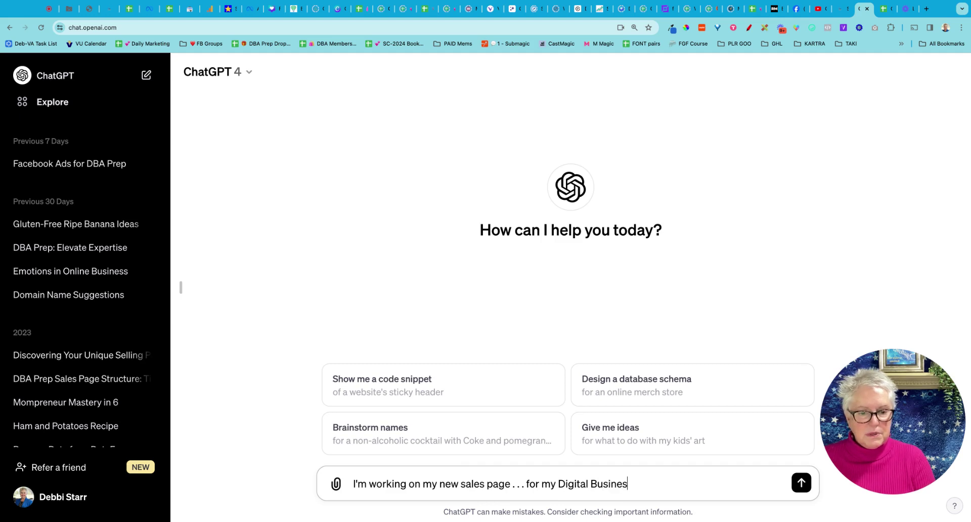
text(s Academy.)
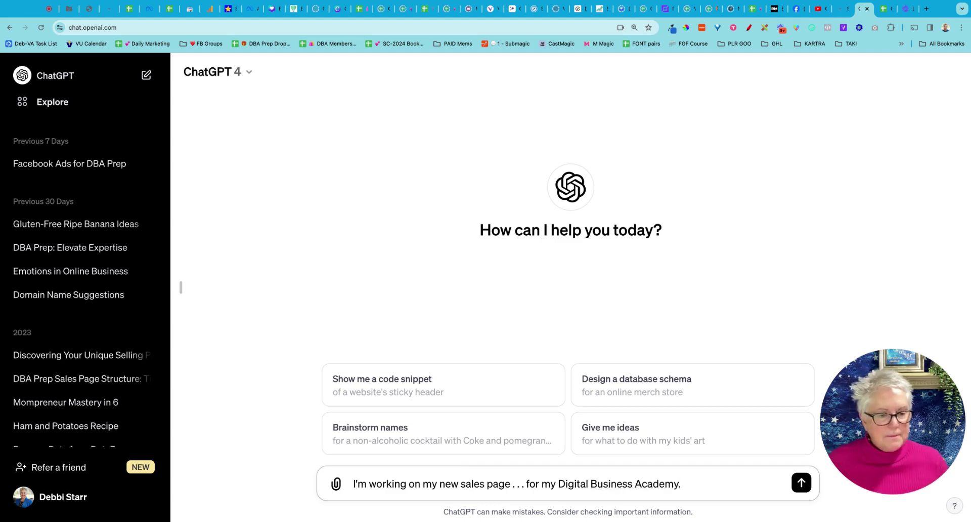
mouse_move(914, 427)
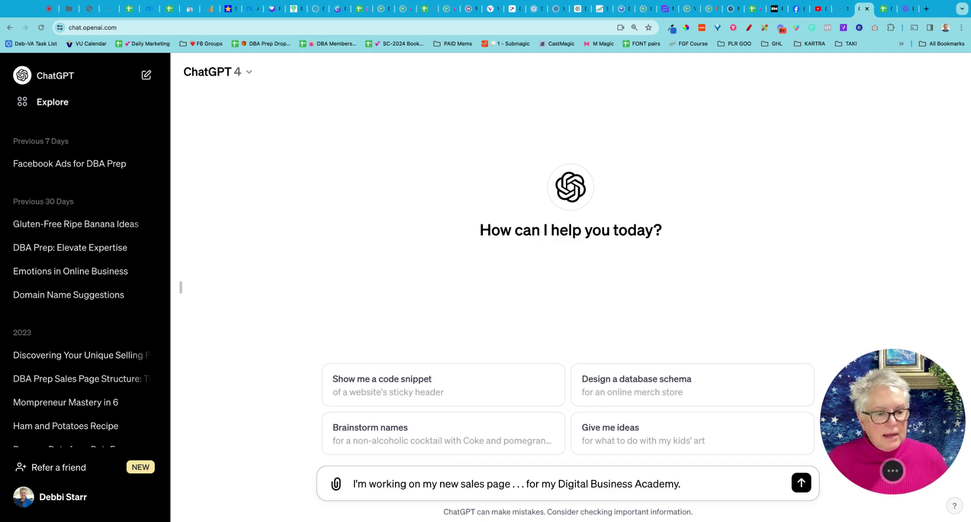
drag(914, 428, 728, 218)
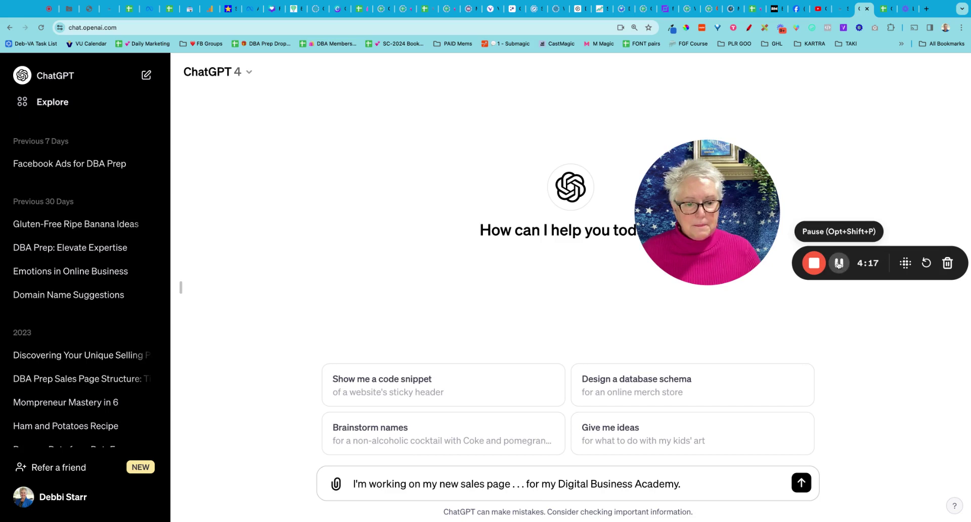
- Expand the prompt to request an SEO page description for the DBA Membership, covering audience, benefits, $47 monthly price and no monthly commitment
key(super+a)
text(I'm working on my new sales page . . . for my Digital Business Academy (DBA Membership).  Help me create the SEO page description for this page.  The DBA membership helps entrepreneurs, coaches, and course creators build their sales and marketing pages so that they get leads every day.  The membership provides a combination of live support and coaching, monthly workshops, monthly digital templates and assets, a community of support, and sales page audits.  The price is only $47 a month and there's no monthly committment.)
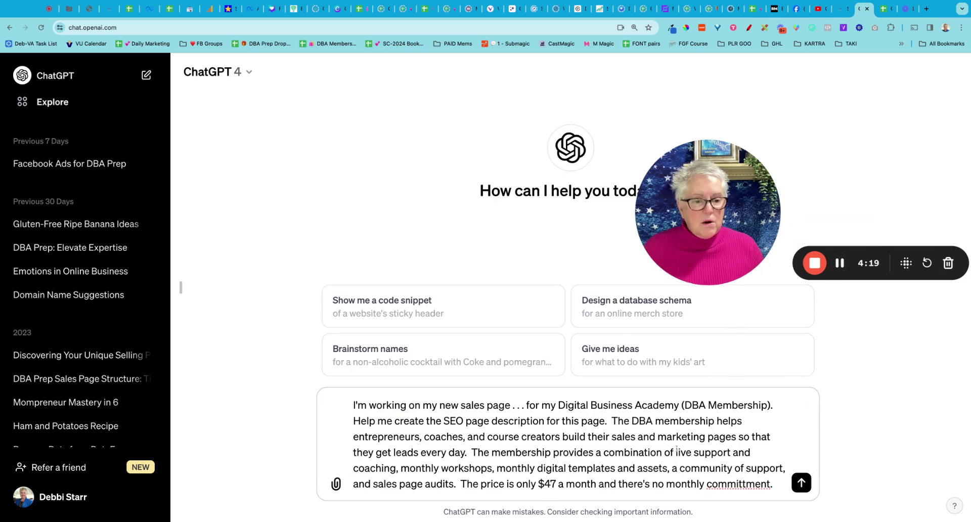
double_click(740, 484)
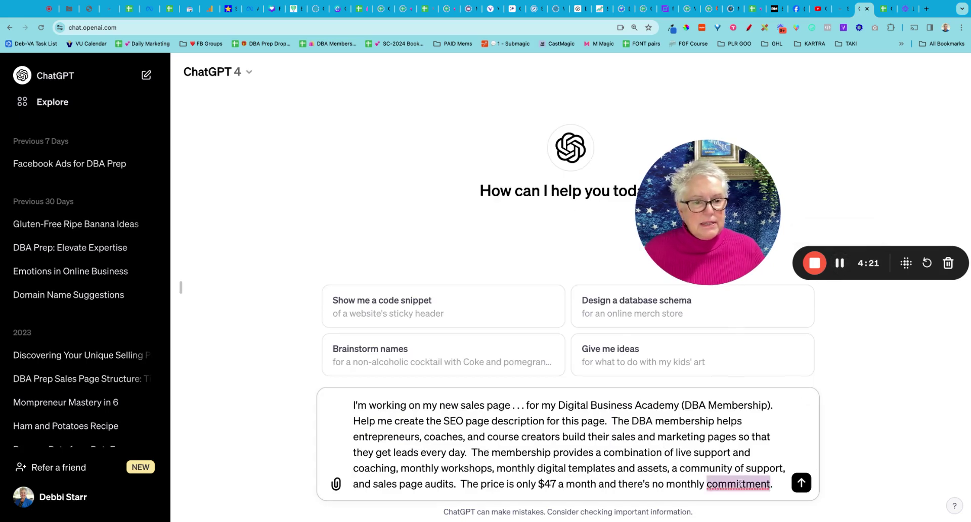
text(commitment)
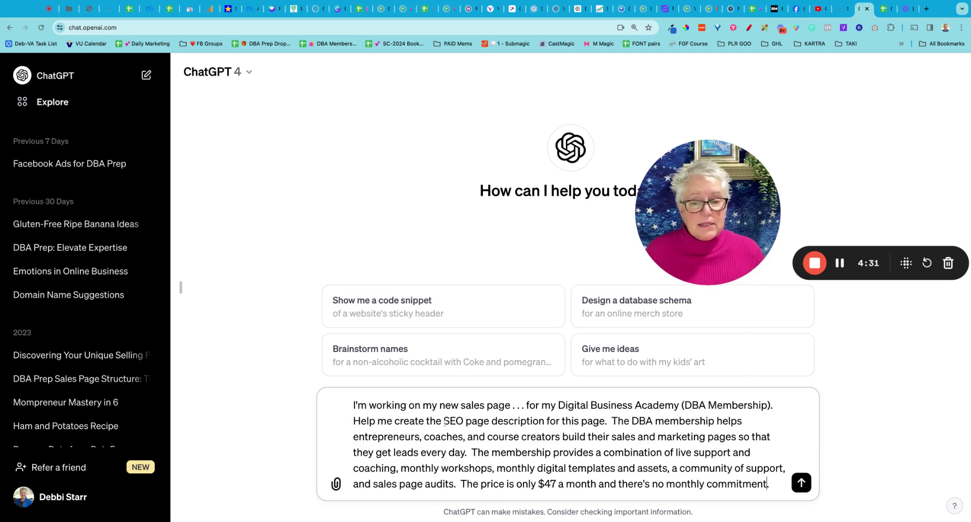
drag(444, 421, 619, 422)
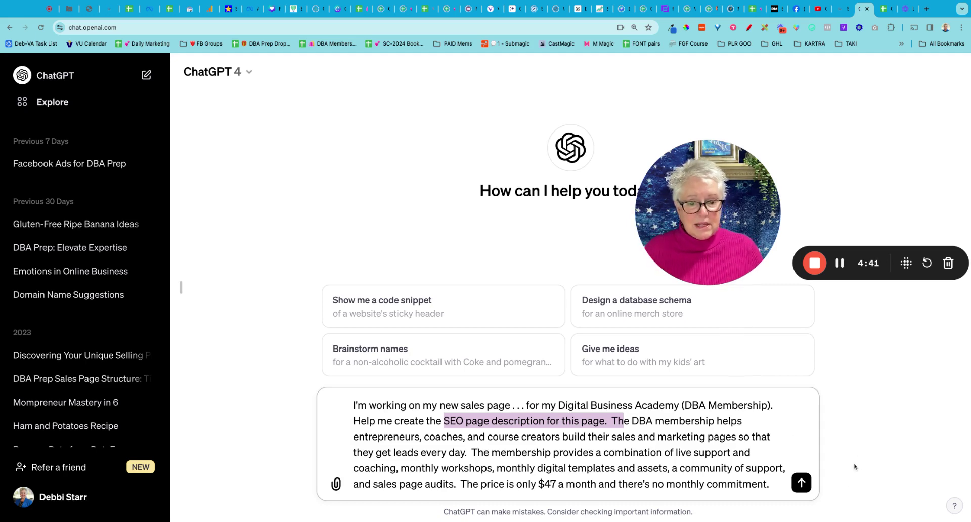
click(874, 479)
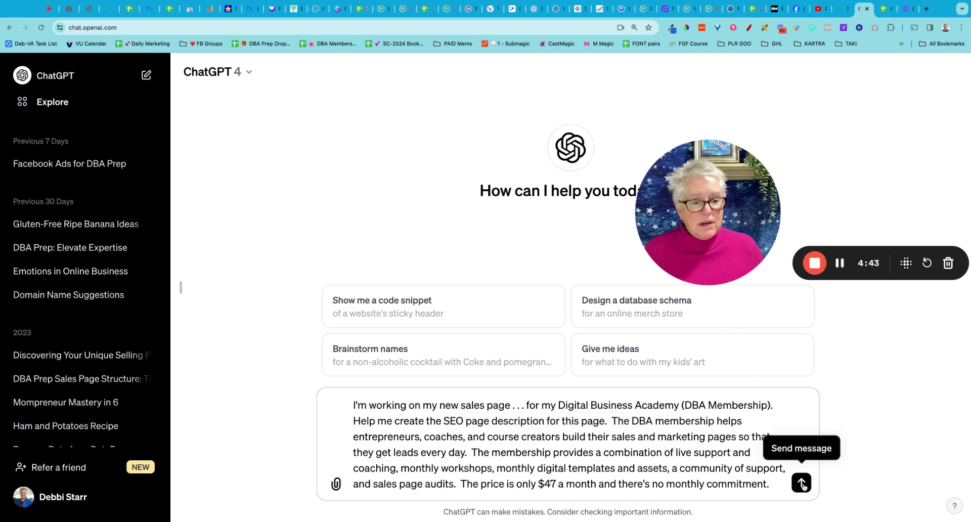
- Send the prompt and select the suggested SEO page description together with its explanatory paragraph
click(801, 483)
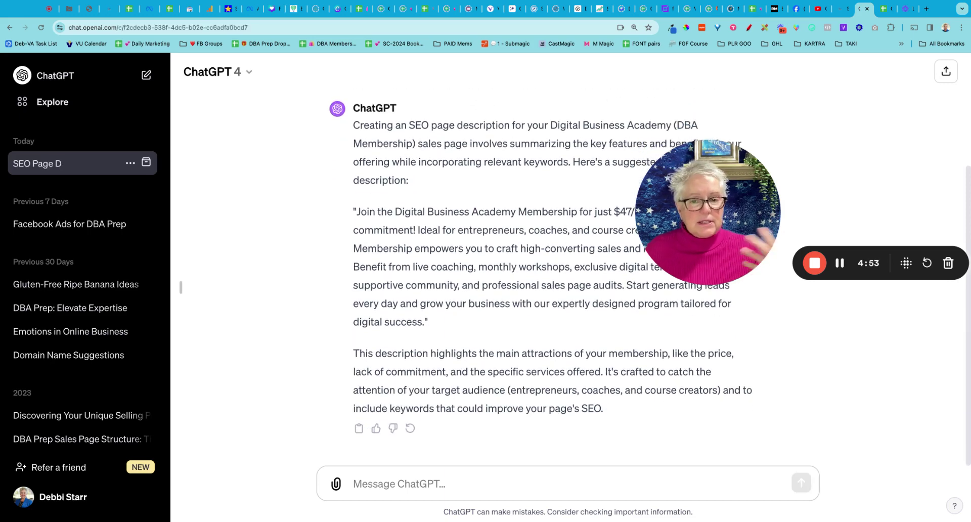
mouse_move(739, 220)
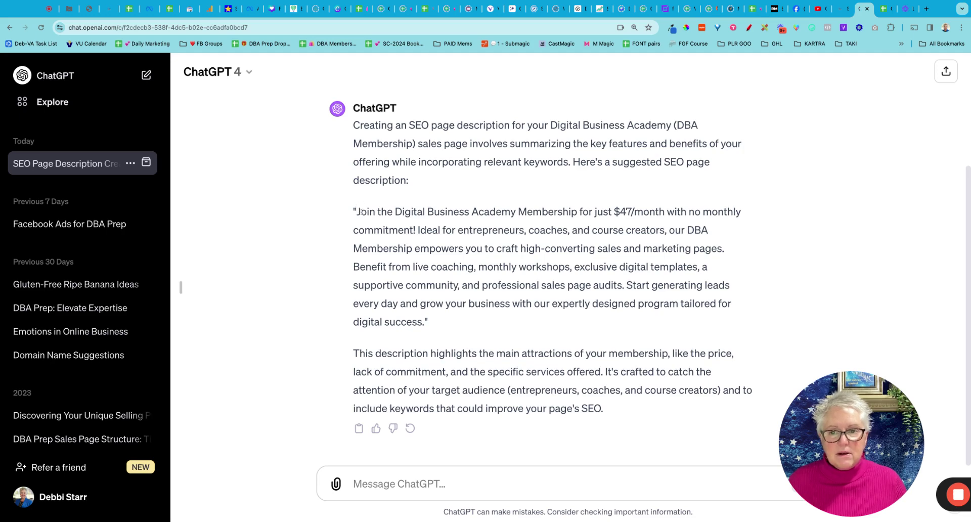
drag(361, 211, 605, 409)
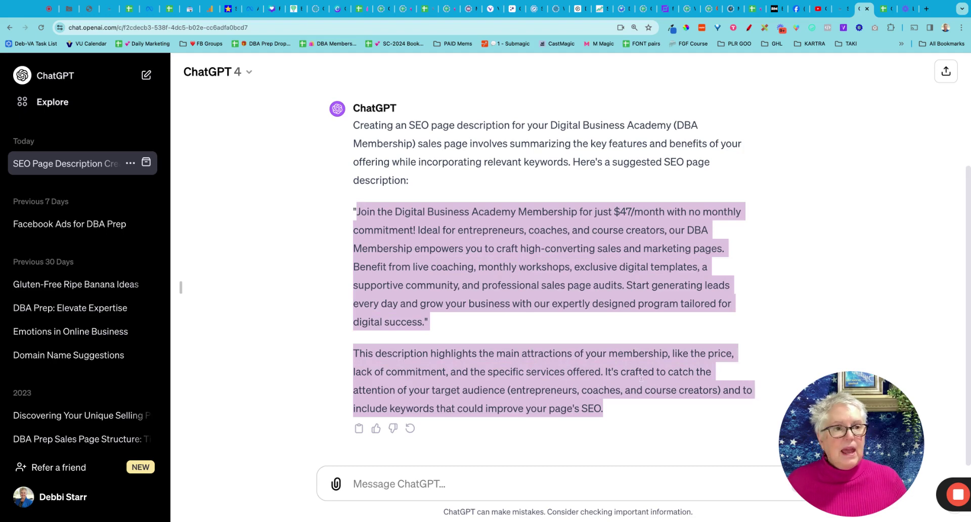
- Switch to the SEO Details sheet of the Funnel Build Project template in Google Sheets and make the Page description and Page Keywords rows taller
click(888, 15)
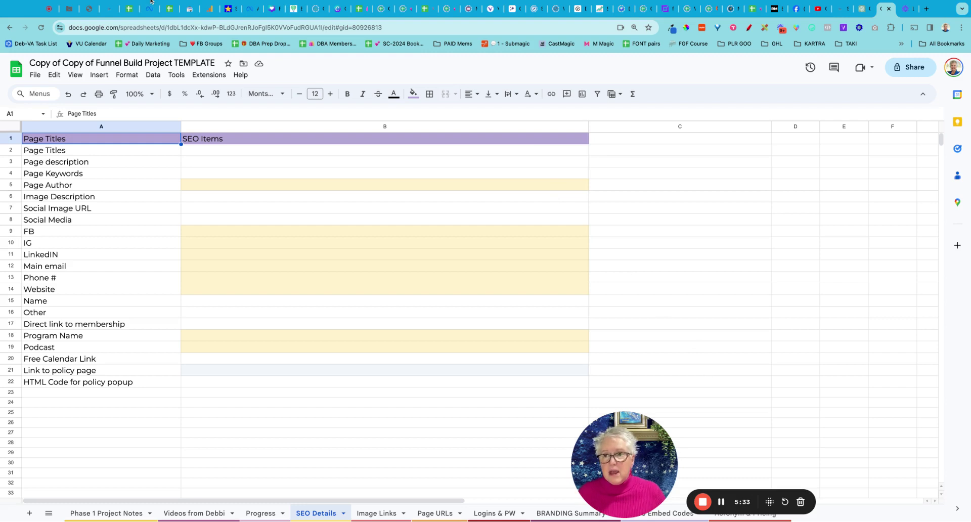
key(ctrl+plus)
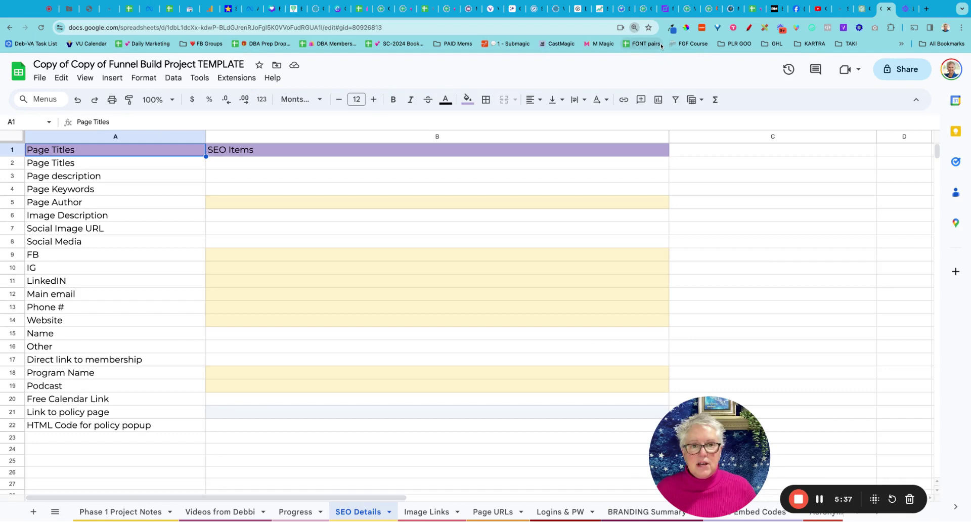
key(ctrl+plus)
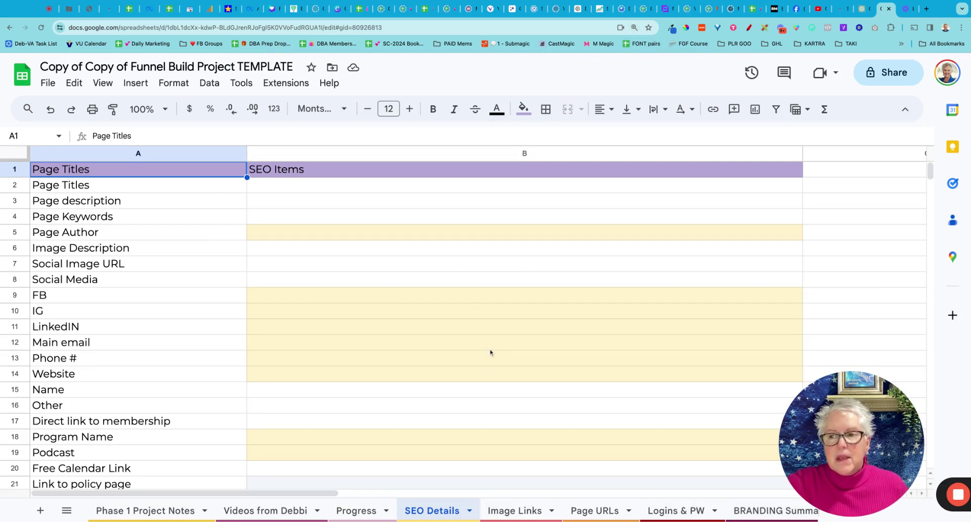
click(292, 191)
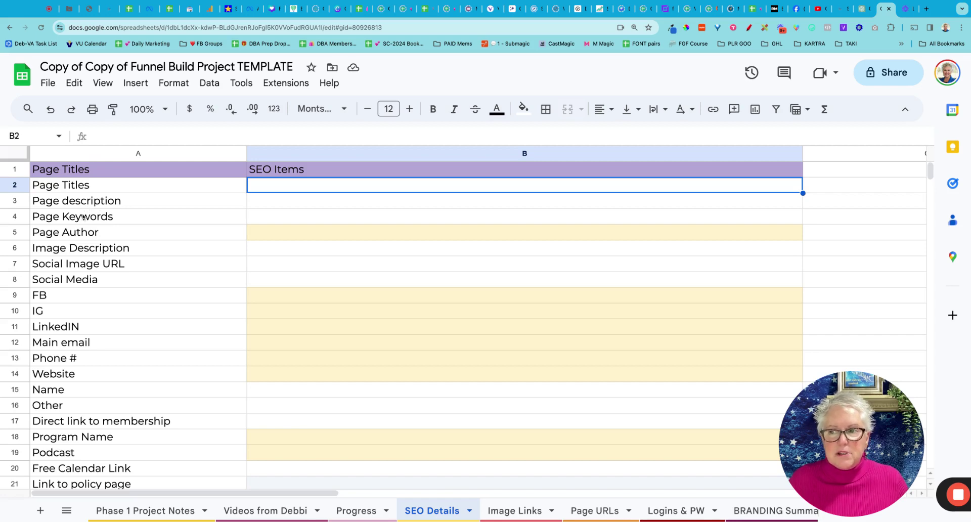
click(21, 212)
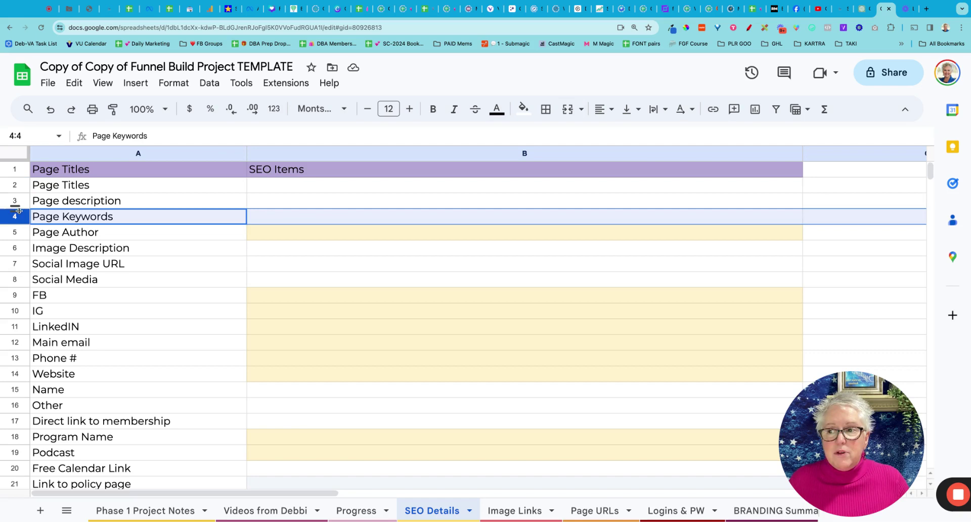
drag(21, 209, 19, 282)
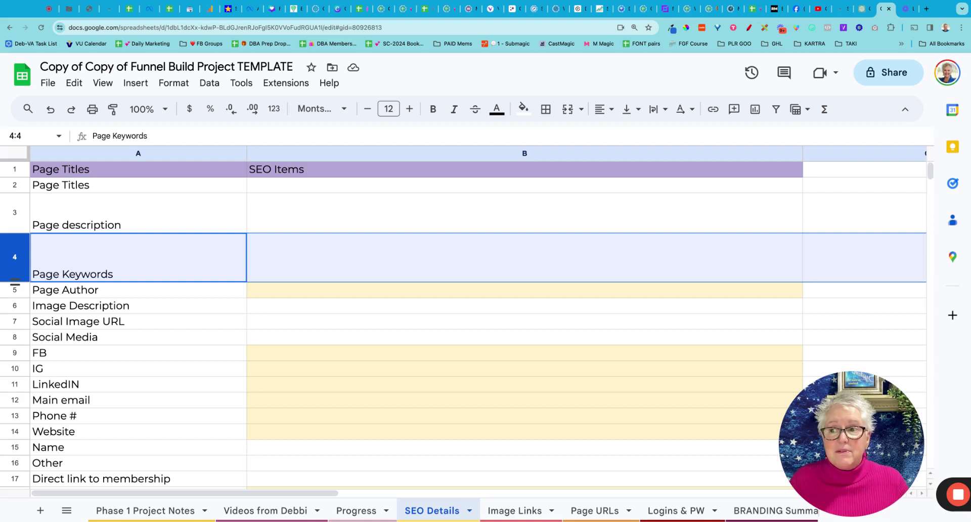
- Paste the copied SEO description and explanatory paragraph starting in the Page description cell B3, and wrap the text of the pasted cells
click(347, 216)
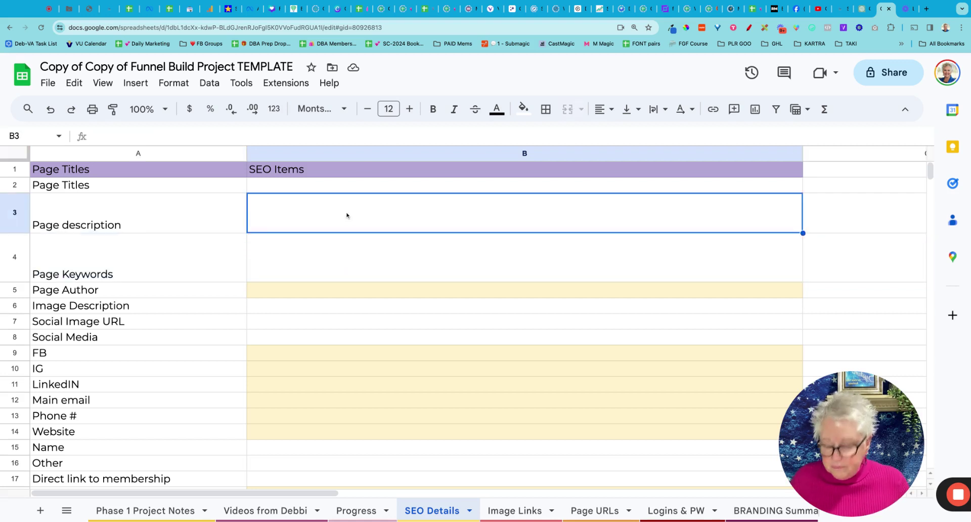
key(ctrl+v)
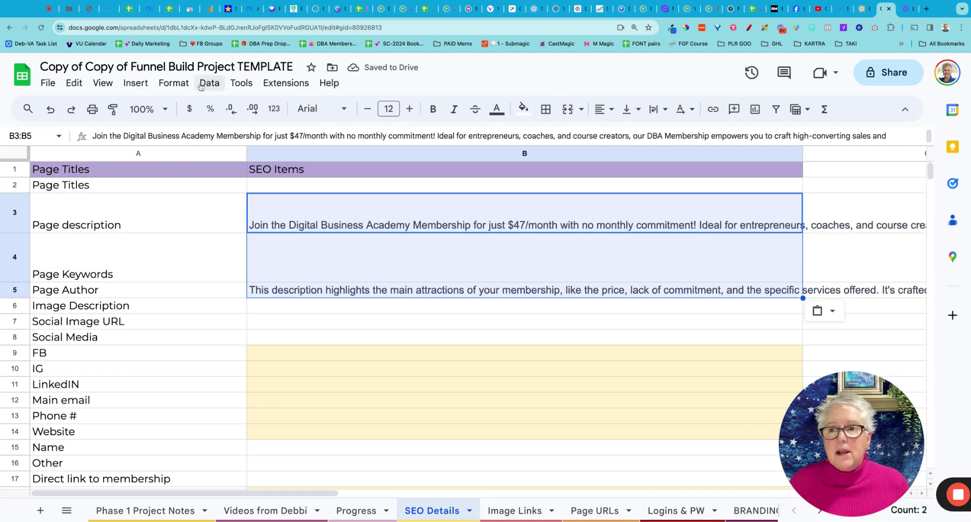
click(174, 83)
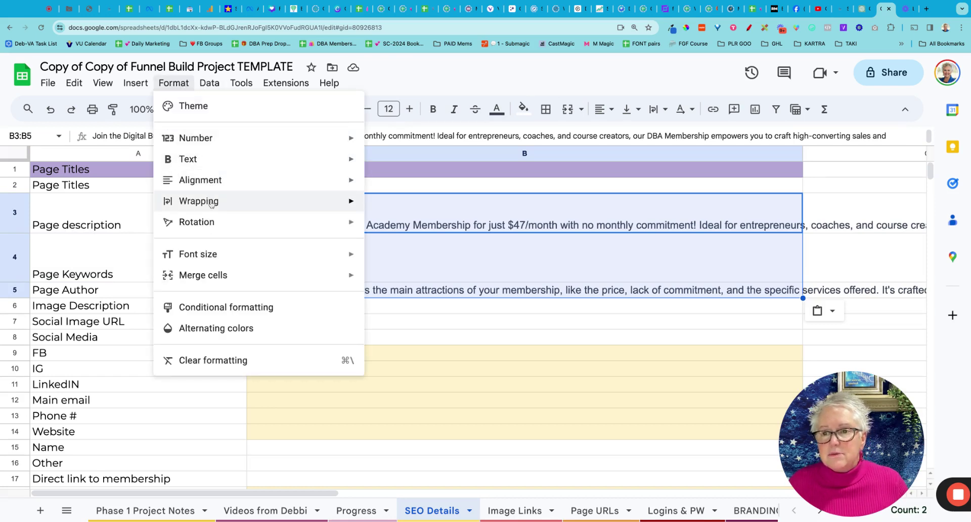
mouse_move(203, 201)
click(416, 226)
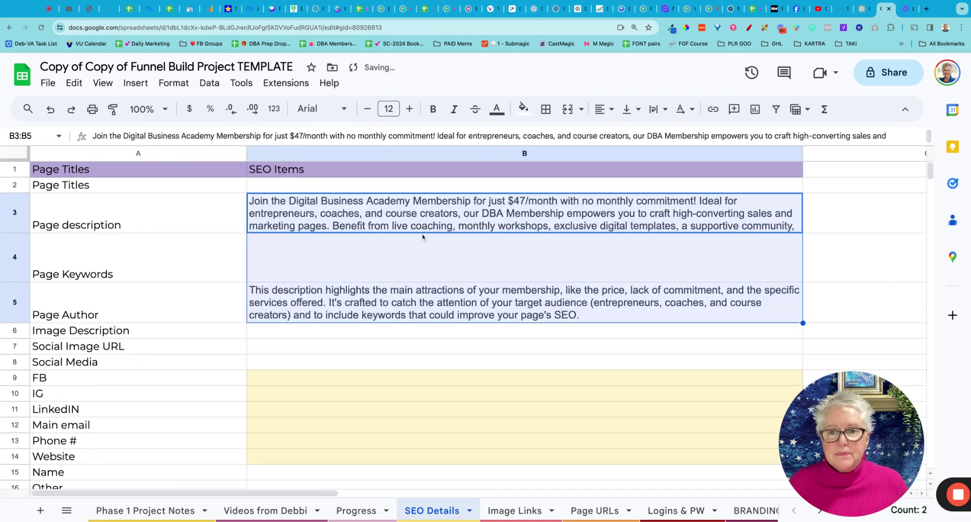
- Select the Page description cell B3 and enlarge the formula bar to read its full text
click(539, 259)
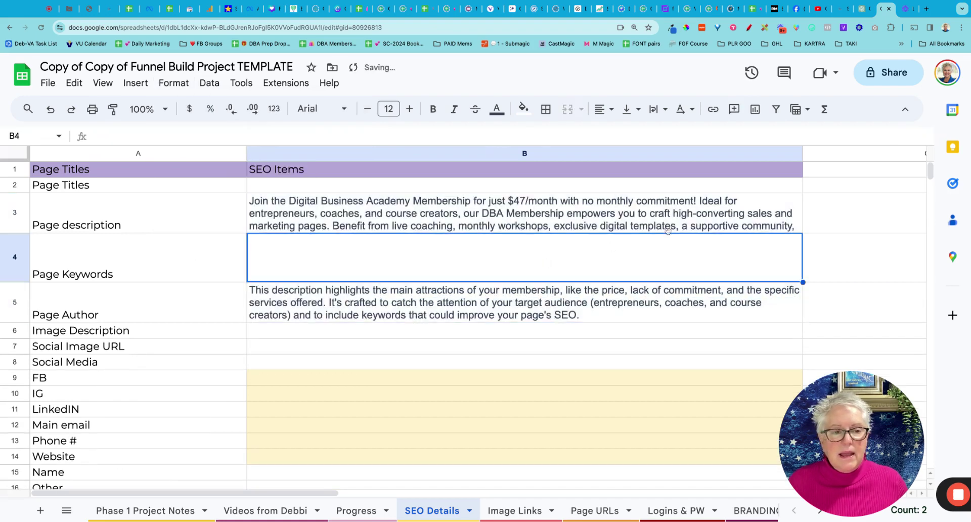
click(790, 226)
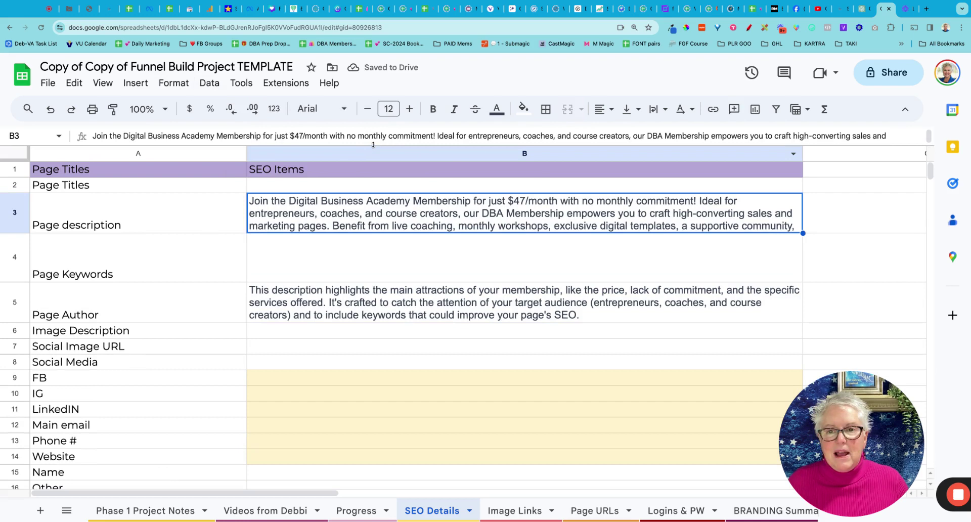
drag(374, 146, 283, 210)
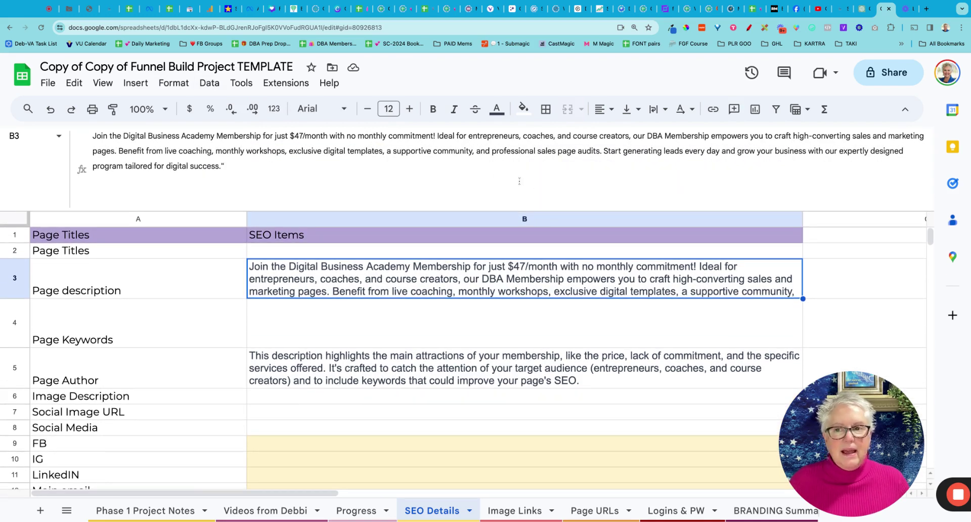
- Copy the explanatory paragraph from the Page Author cell B5, clear it, and paste the paragraph back twice into the same cell
click(405, 372)
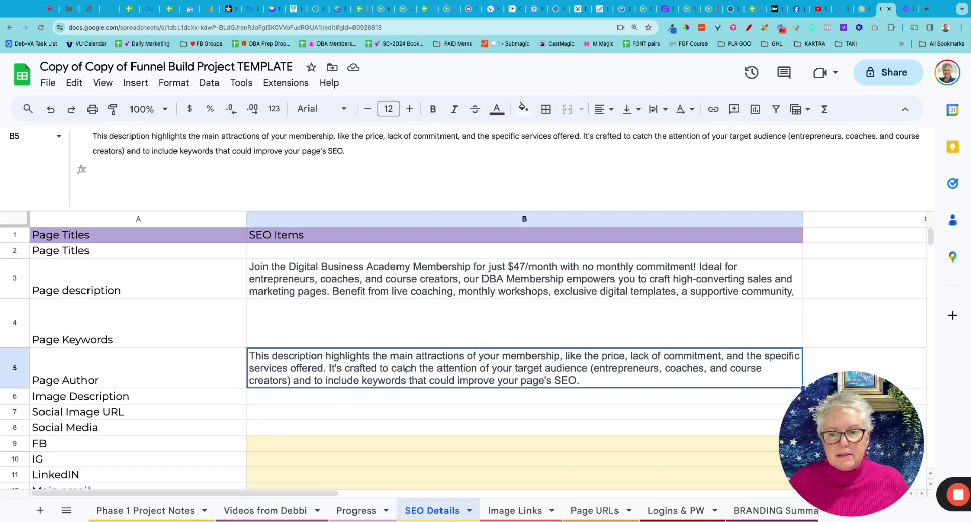
double_click(405, 370)
key(ctrl+c)
key(BackSpace)
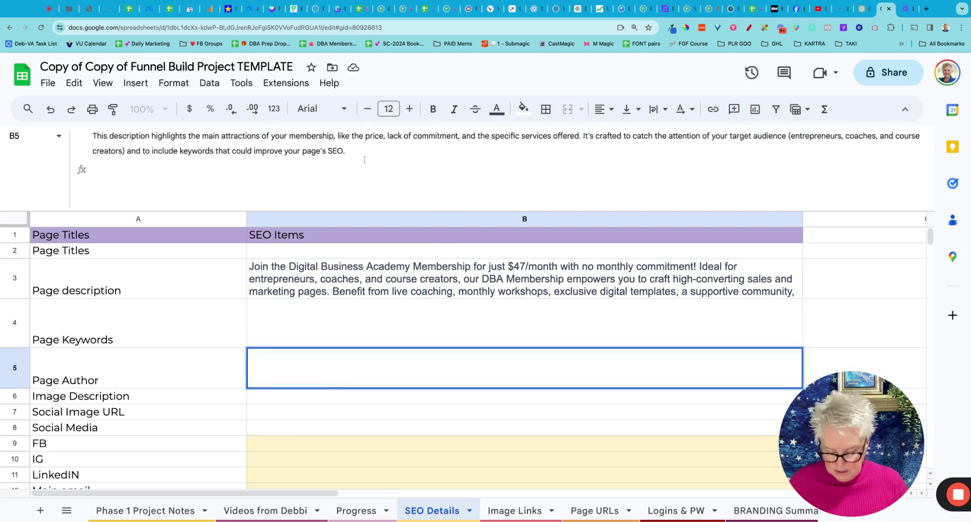
key(ctrl+v)
key(ctrl+v)
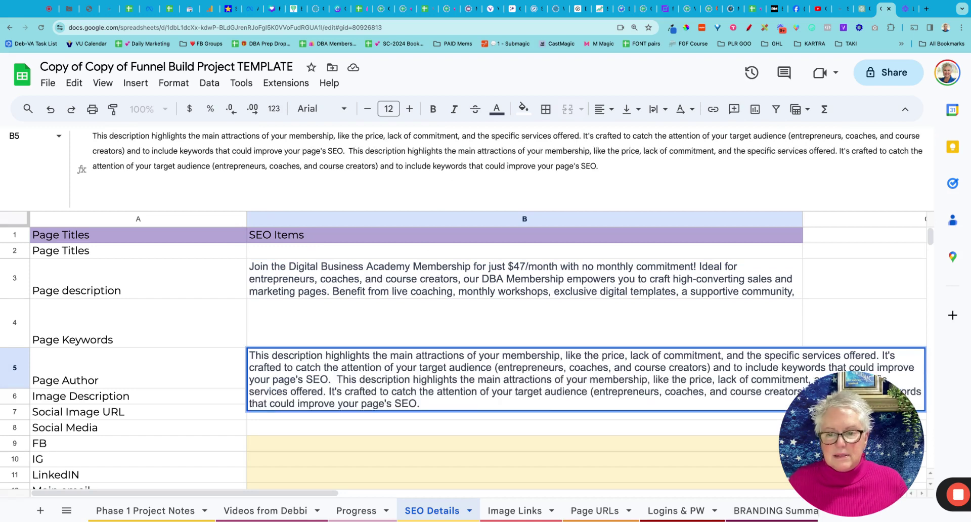
key(Return)
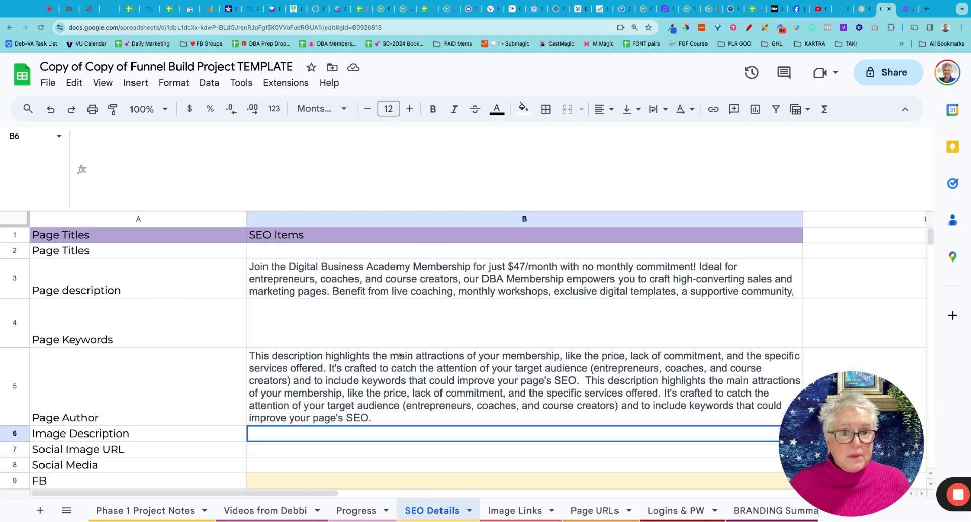
- Switch to the funnel page builder and replace the SEO Meta Data description with the copied explanatory paragraph
click(844, 13)
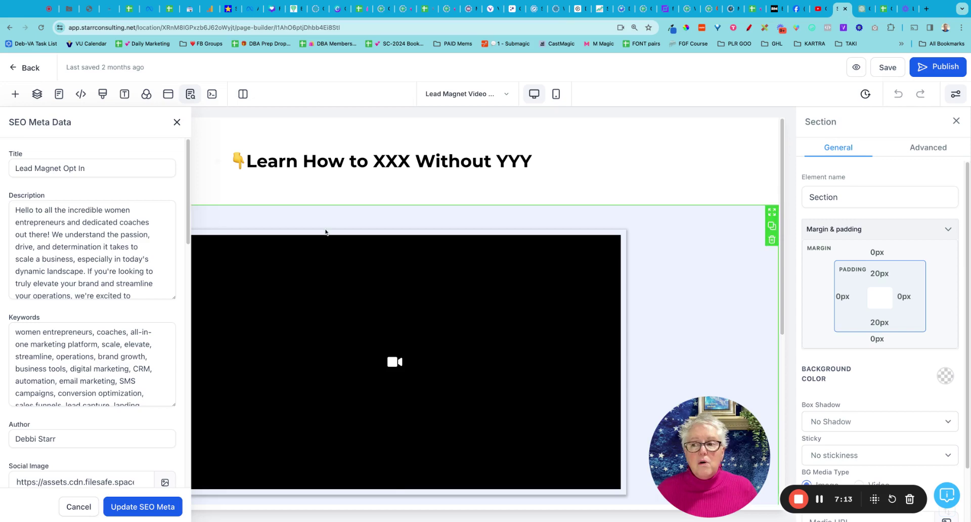
click(110, 242)
key(ctrl+a)
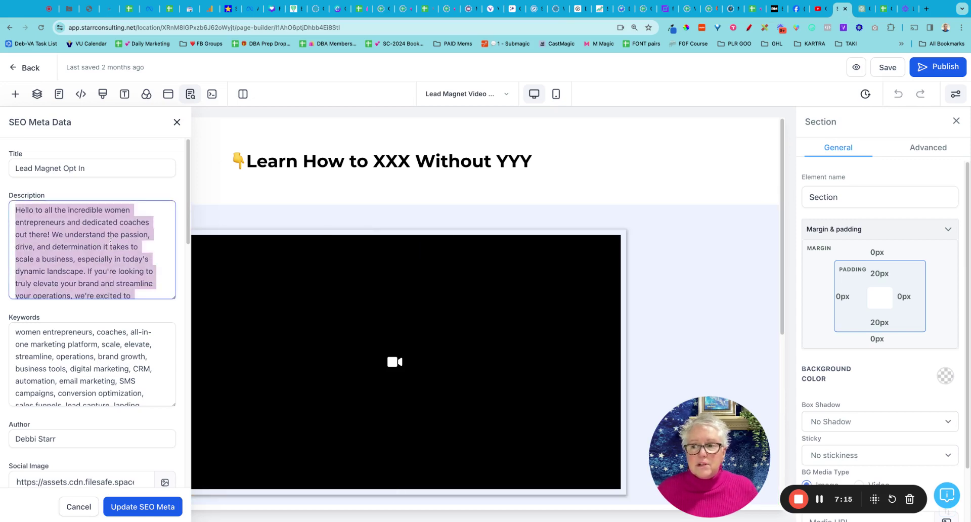
key(ctrl+v)
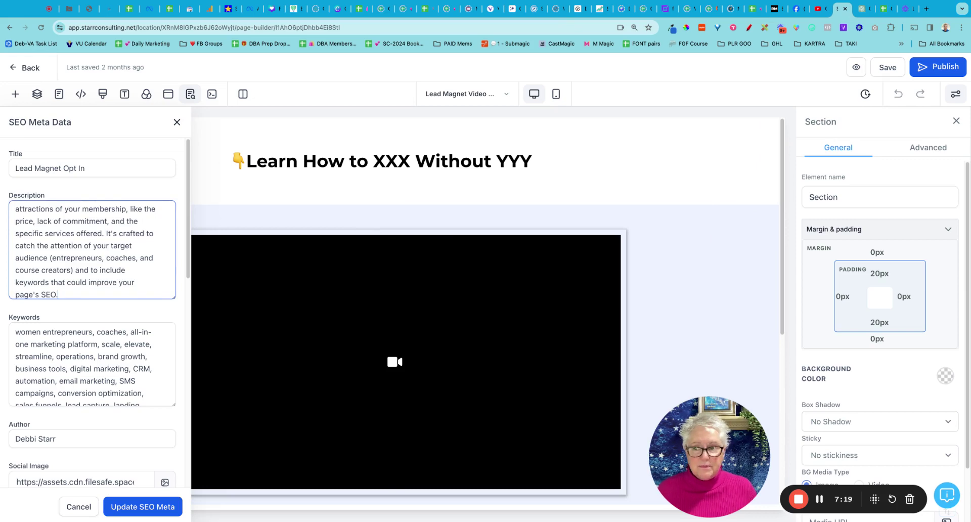
- Switch to ChatGPT and send the prompt "OK please provide SEO keywords, separated by commas"
click(885, 13)
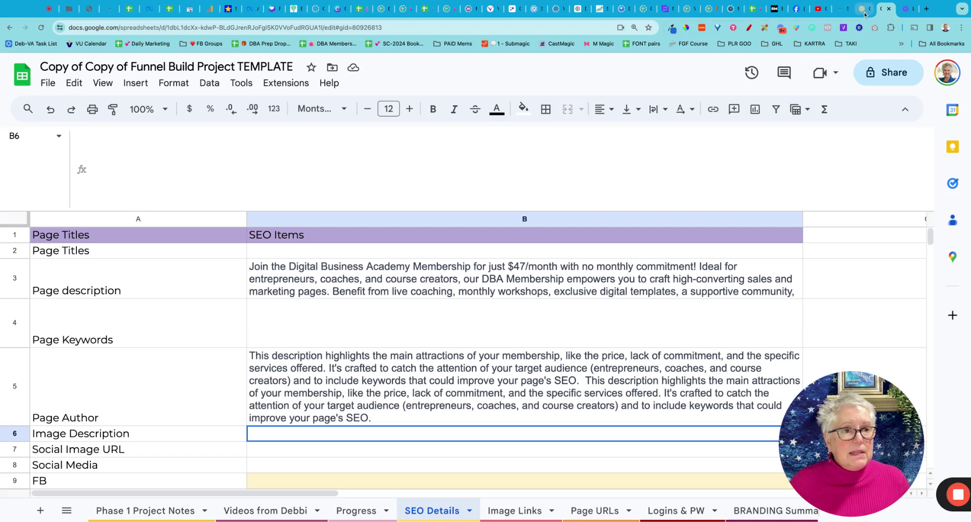
click(865, 14)
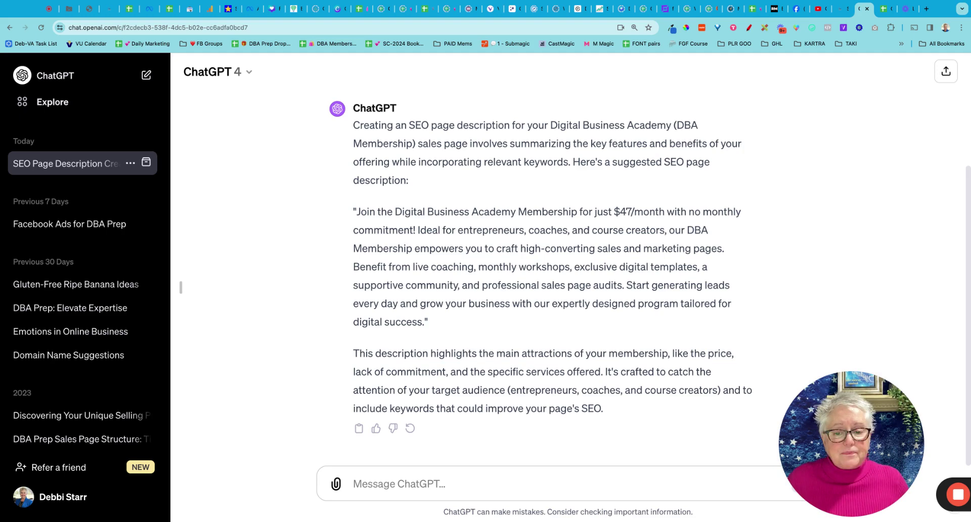
click(504, 484)
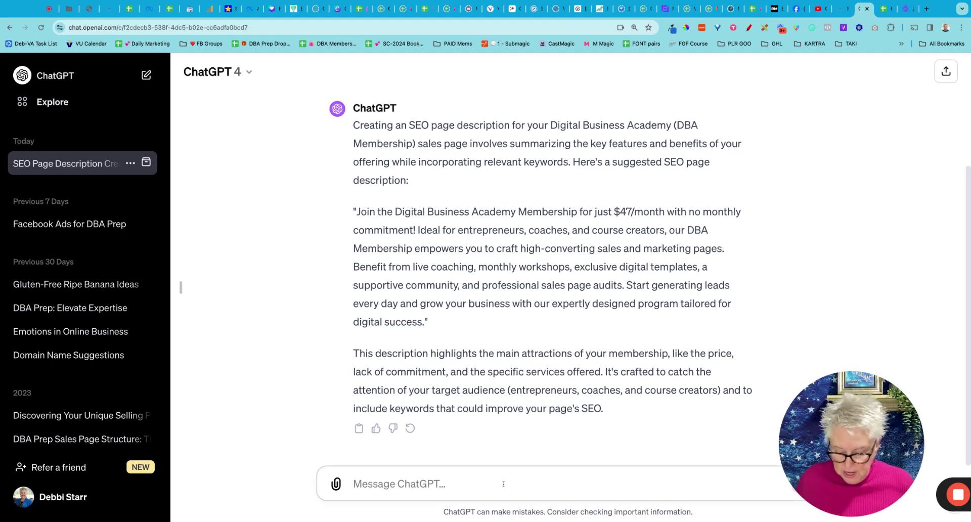
text(O)
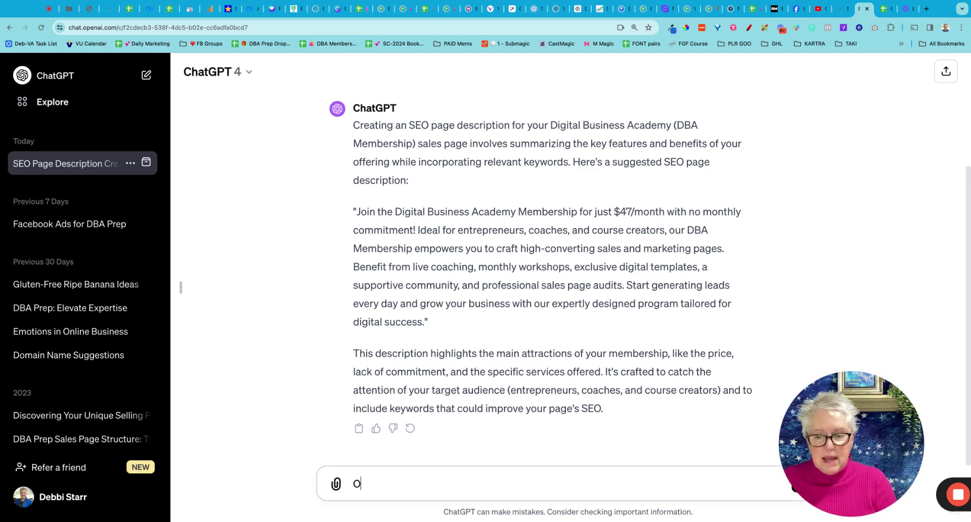
text(K please pr)
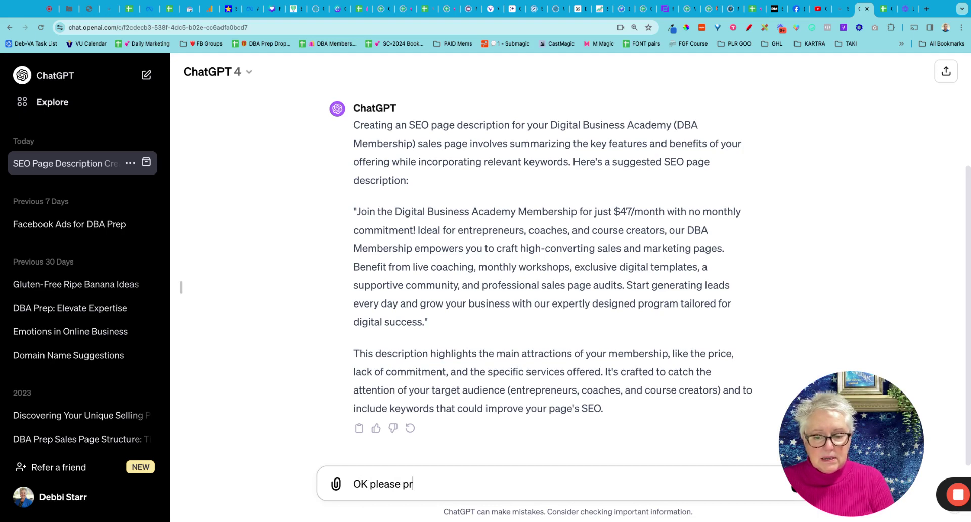
text(ovide SE)
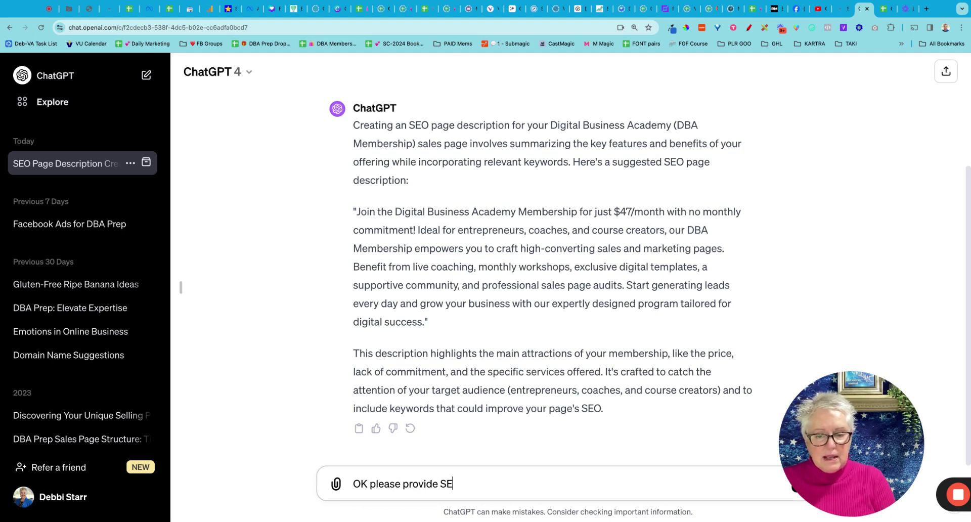
text(O keywords,)
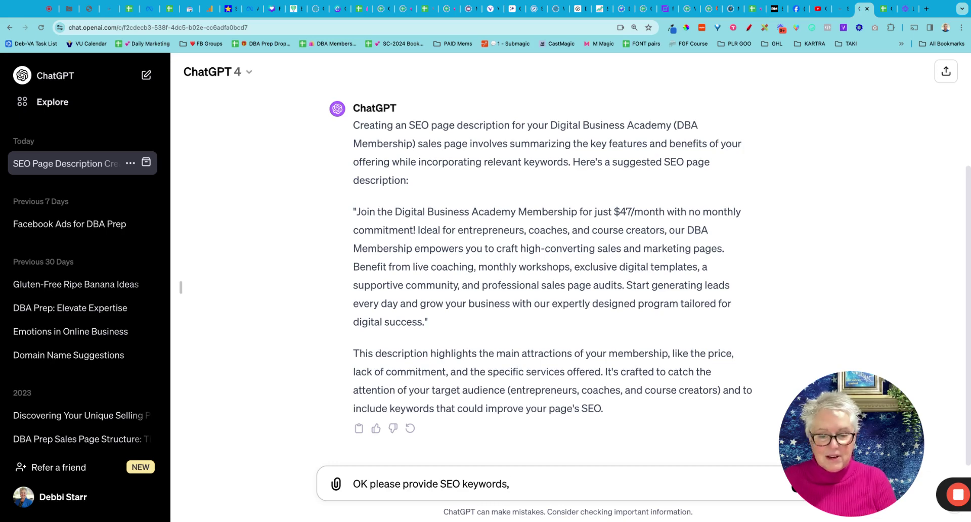
text(separated b)
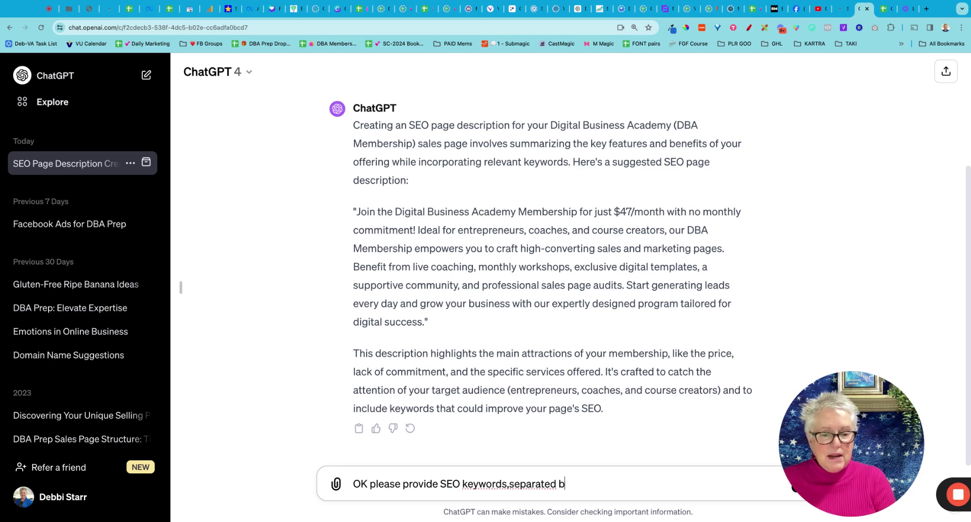
text(y)
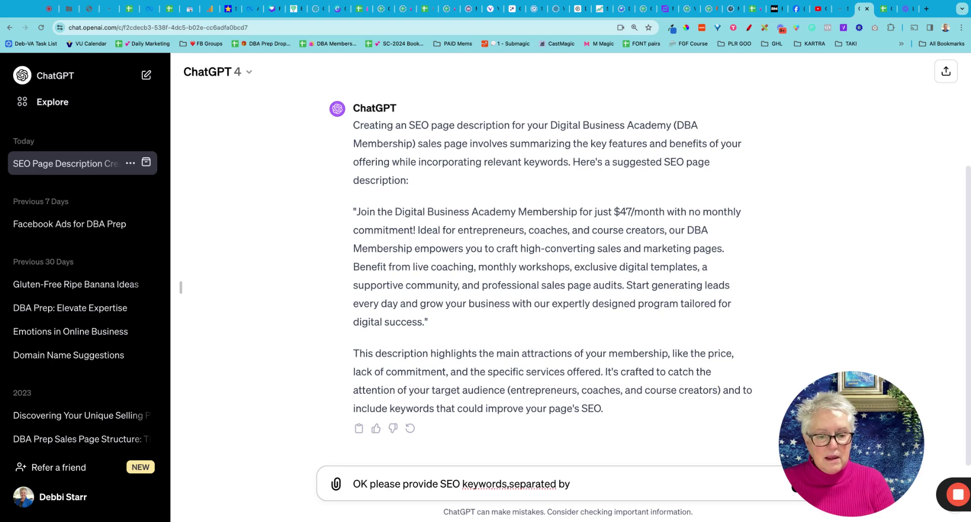
text( commas)
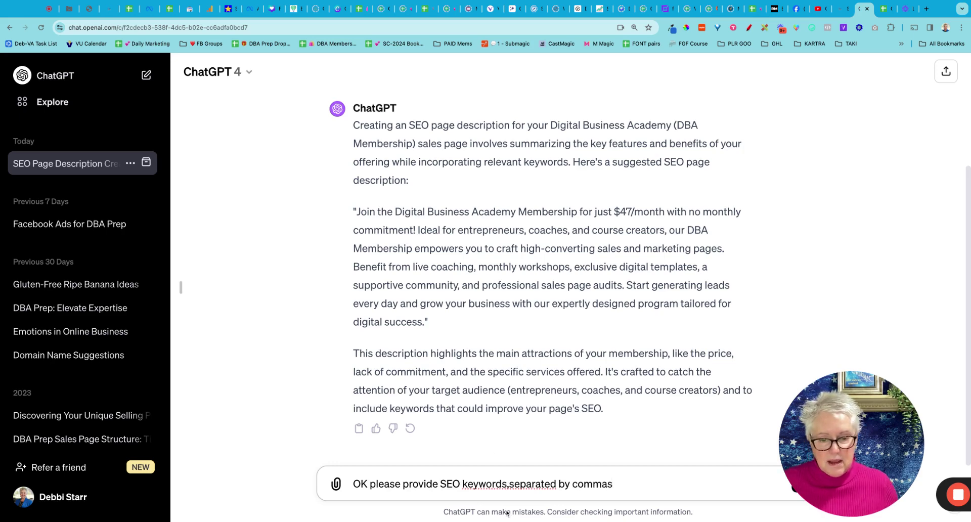
click(510, 484)
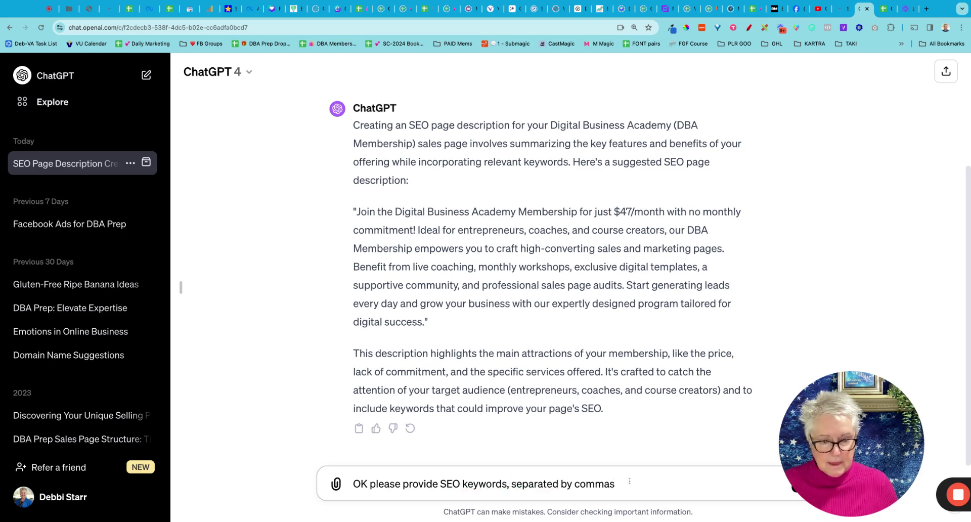
key(Return)
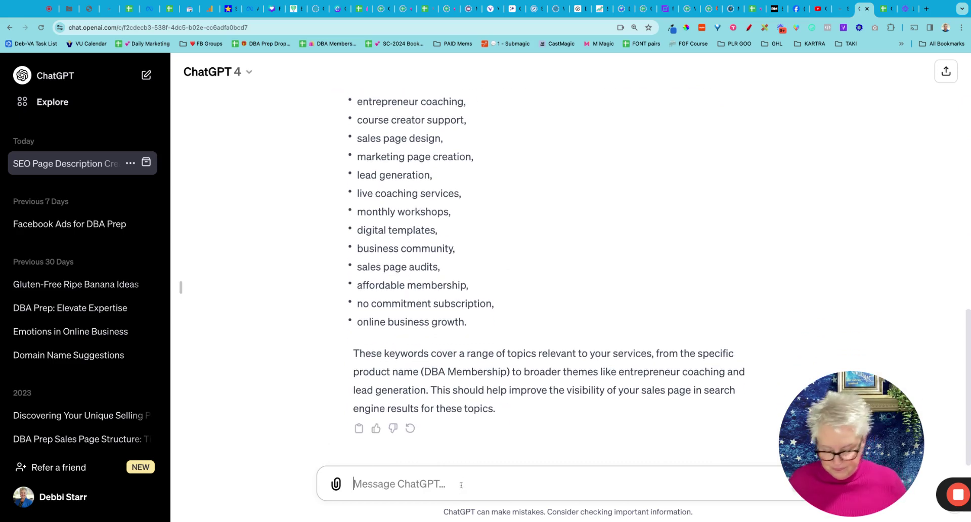
- Send the follow-up prompt "redo the list without bullets, separated by commas"
text(redo th)
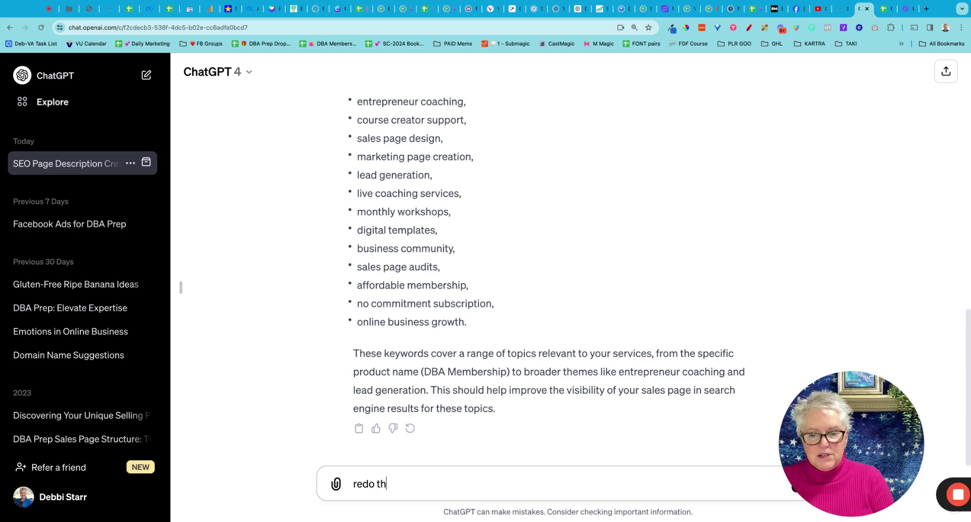
text(e list without)
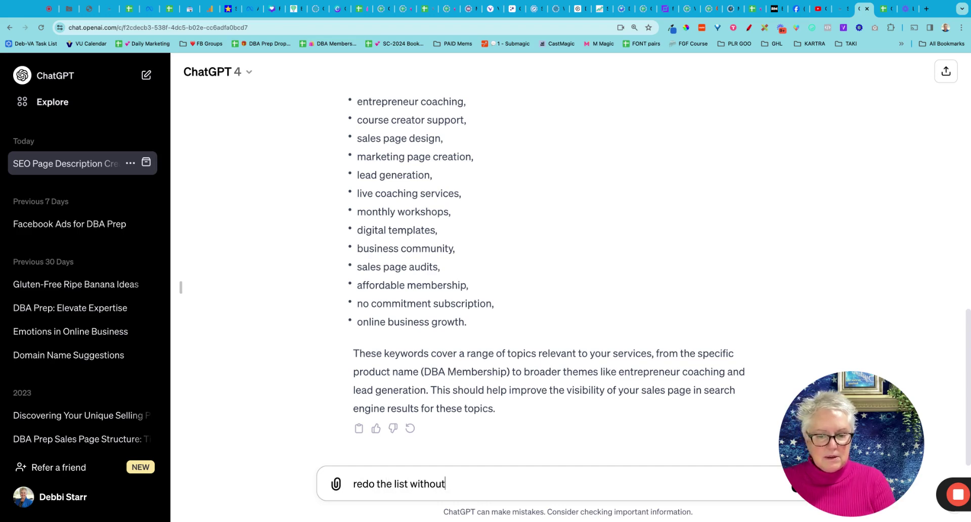
text( bullets,)
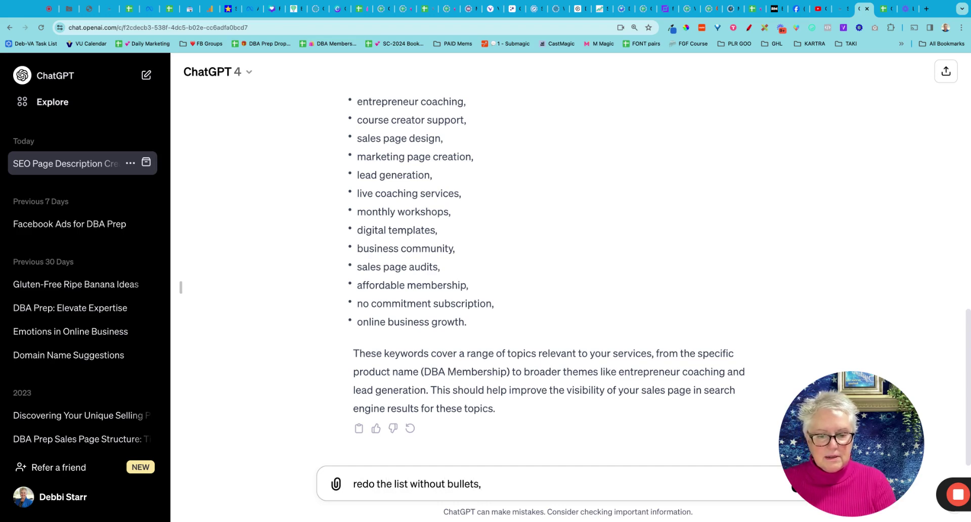
text( separated)
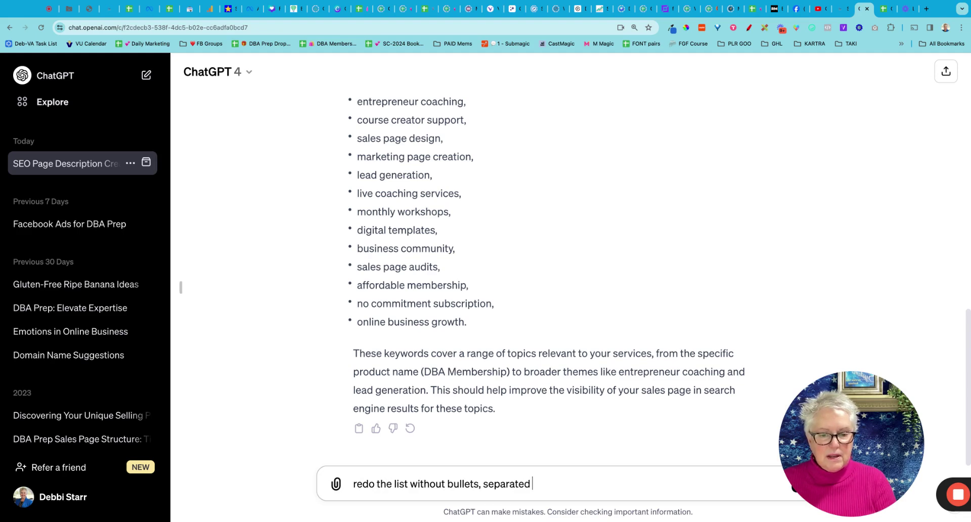
text( by commas)
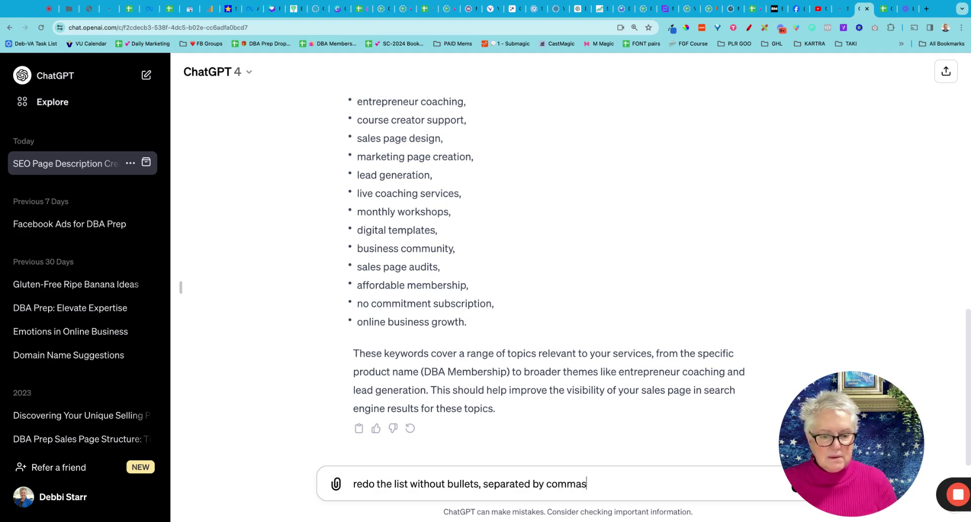
key(Return)
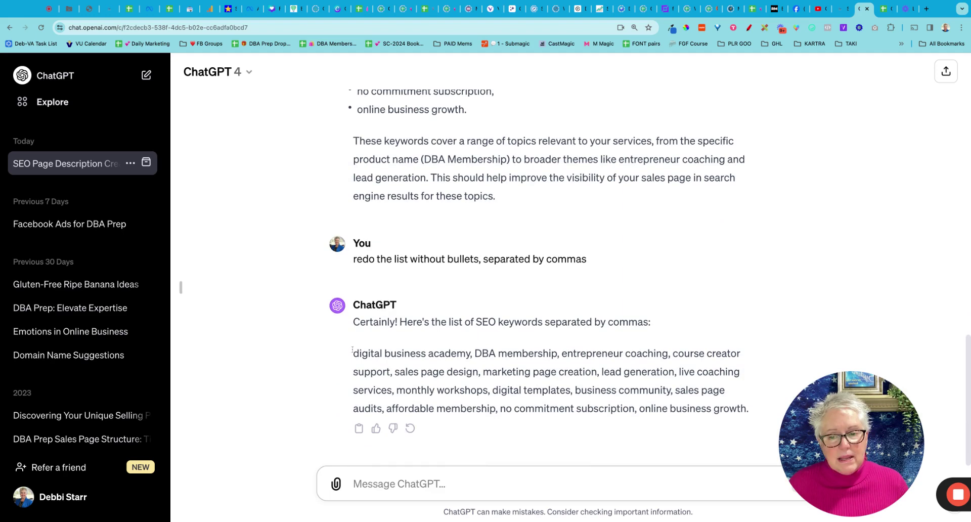
- Copy the comma-separated keyword list and paste it into the Page Keywords cell B4 of the SEO Details sheet in Google Sheets
drag(355, 354, 748, 409)
key(ctrl+c)
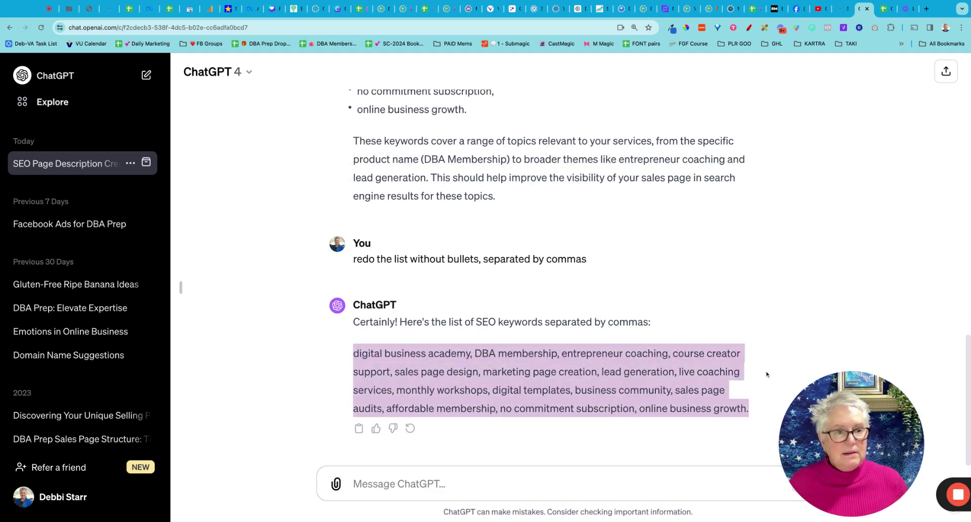
click(885, 8)
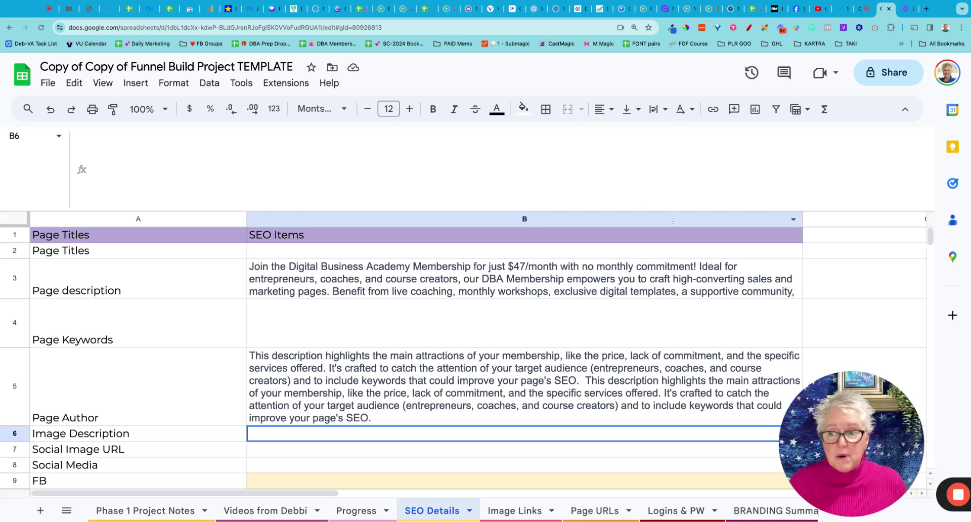
click(420, 326)
key(ctrl+v)
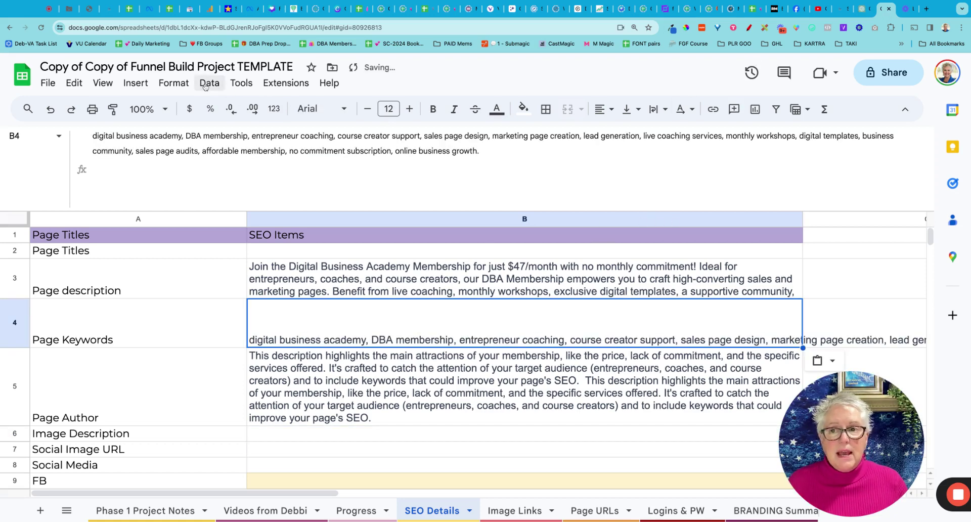
- Wrap the text of the Page Keywords cell B4 so the keyword list fits within the column
click(173, 82)
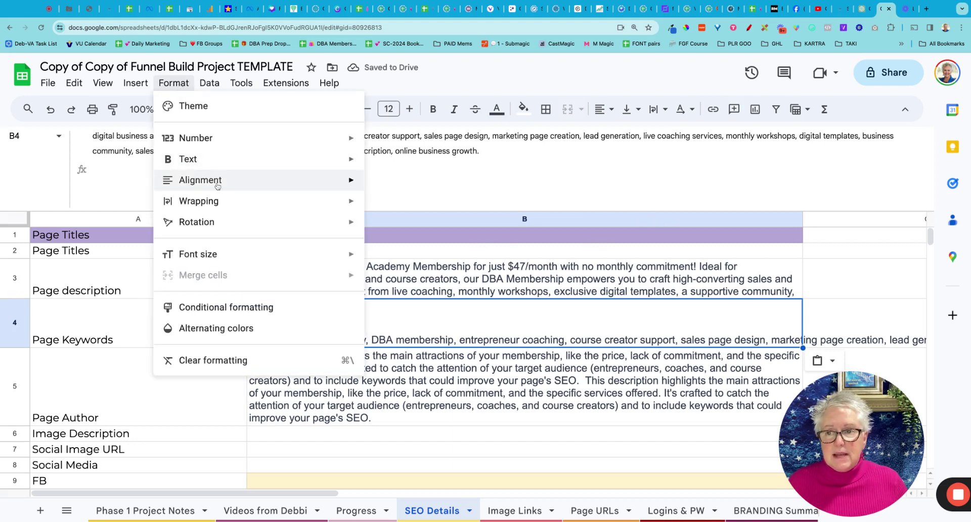
mouse_move(217, 186)
mouse_move(238, 201)
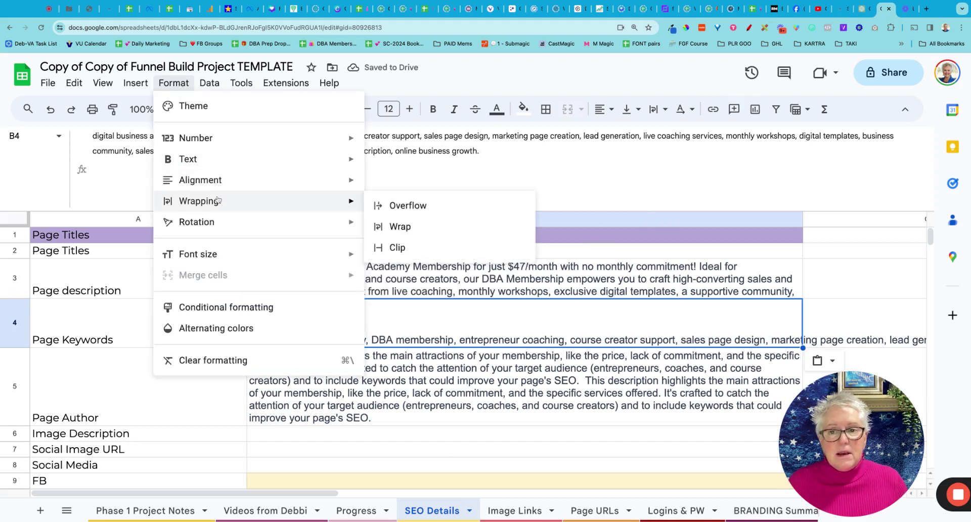
click(397, 227)
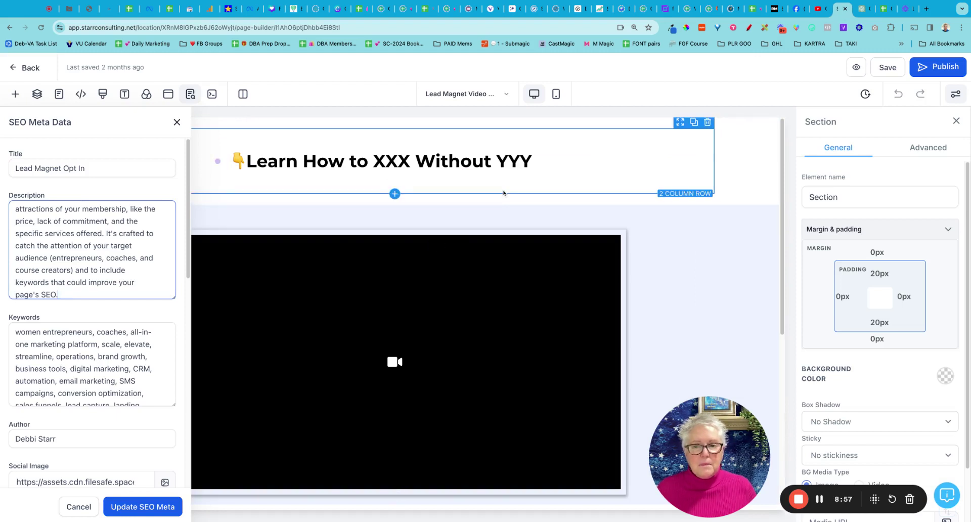
- Switch to the funnel page builder and replace the SEO Meta Data keywords with the copied comma-separated keyword list
double_click(75, 357)
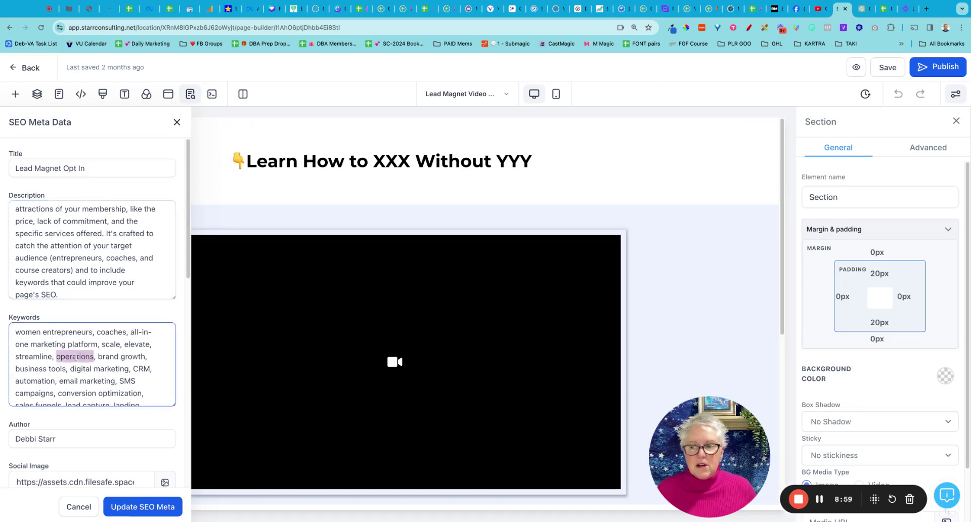
triple_click(75, 356)
key(Right)
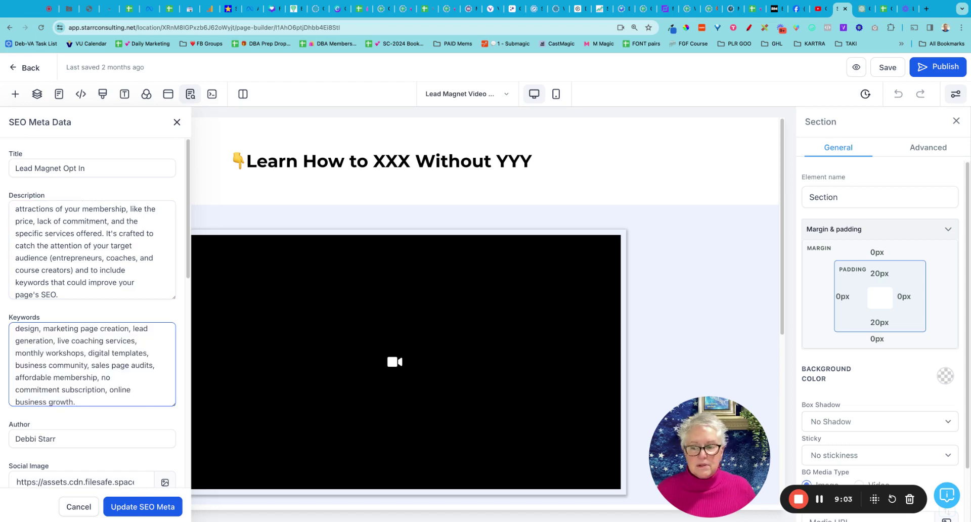
scroll(92, 365, down, 1)
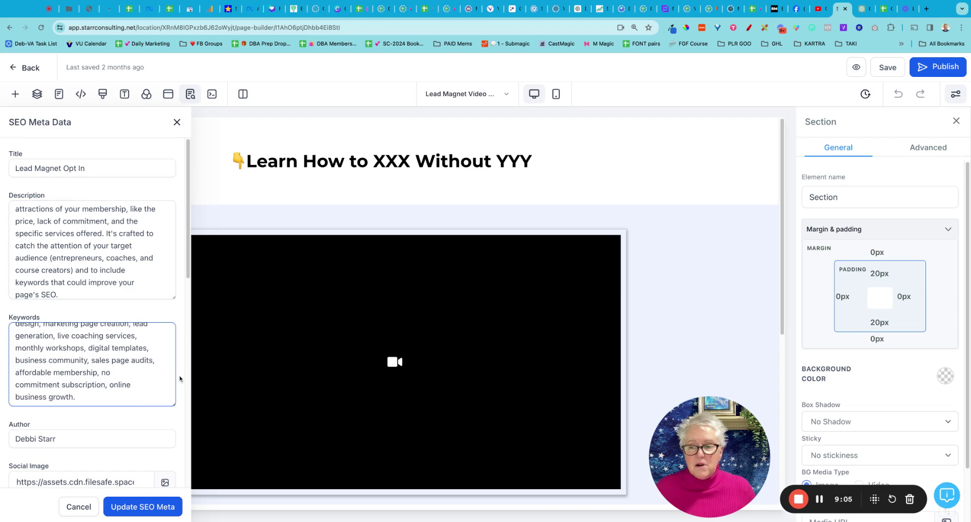
- Append "| Business Strategist & Mentor" to the author's name in the SEO Meta Data
scroll(179, 380, down, 3)
click(87, 304)
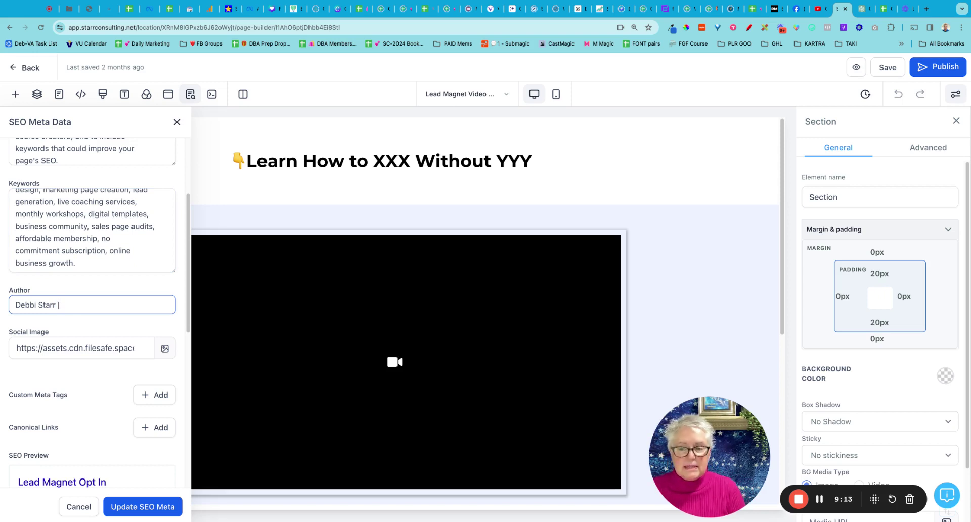
text(|)
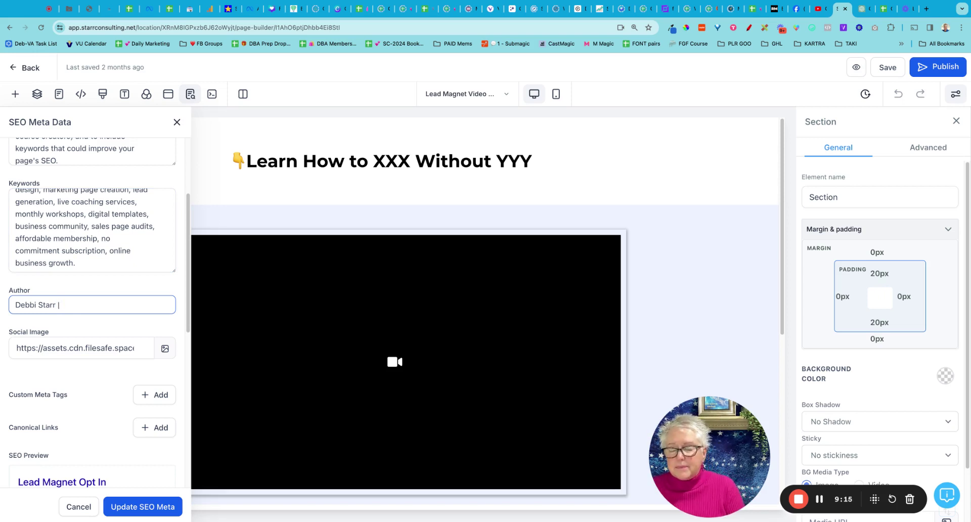
text( Busin)
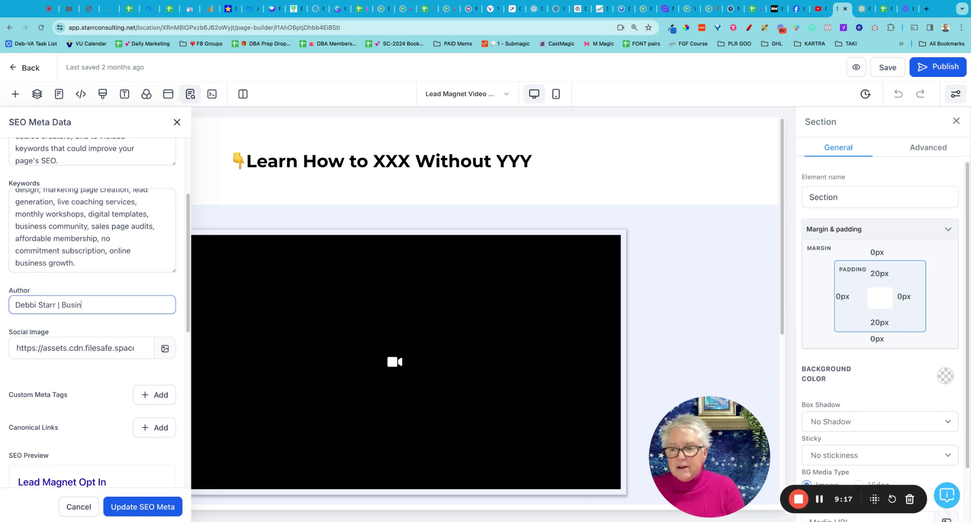
text(ess Strat)
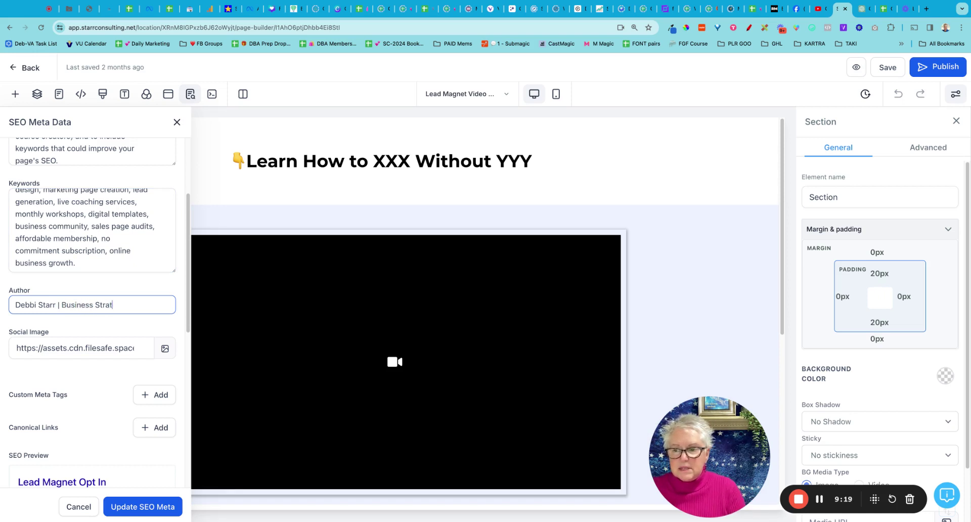
text(egist & )
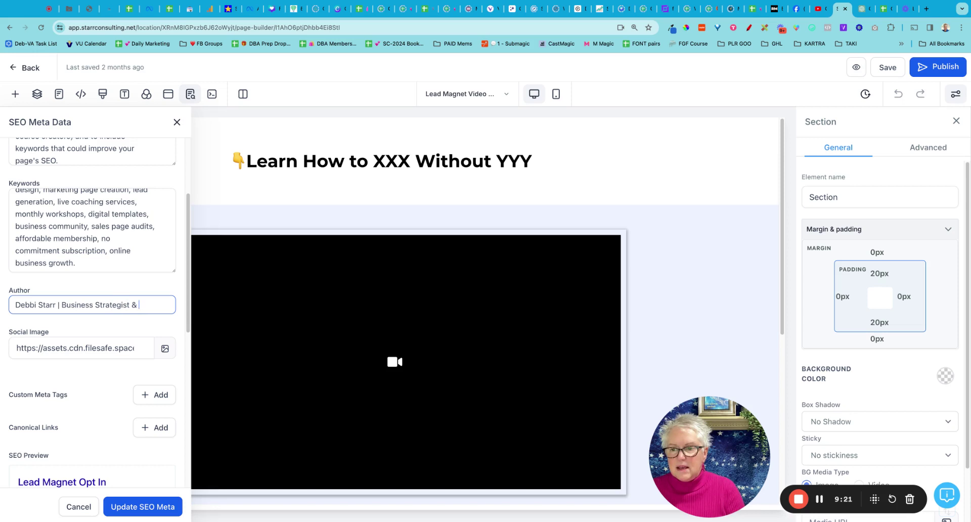
text(Mentor)
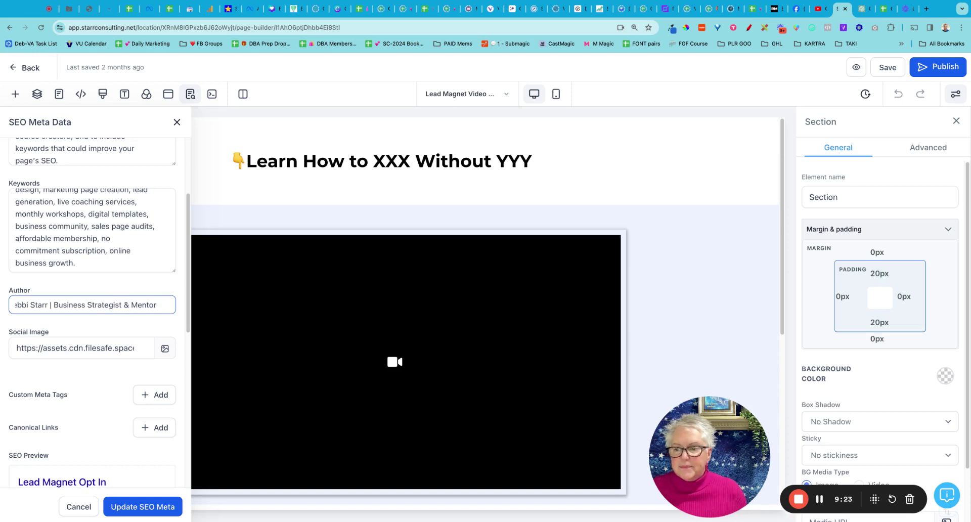
- Apply the updated SEO meta data after checking its preview, and save and publish the opt-in page
click(52, 346)
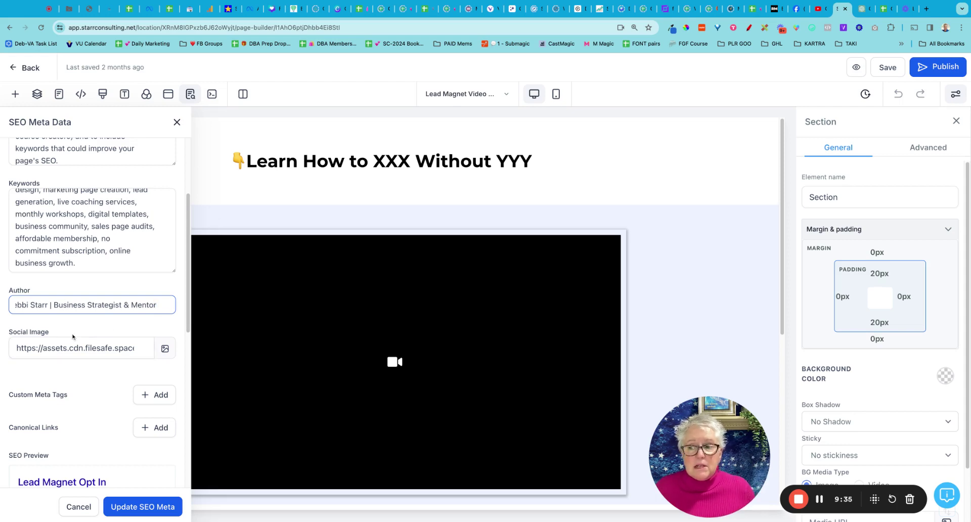
scroll(126, 374, down, 10)
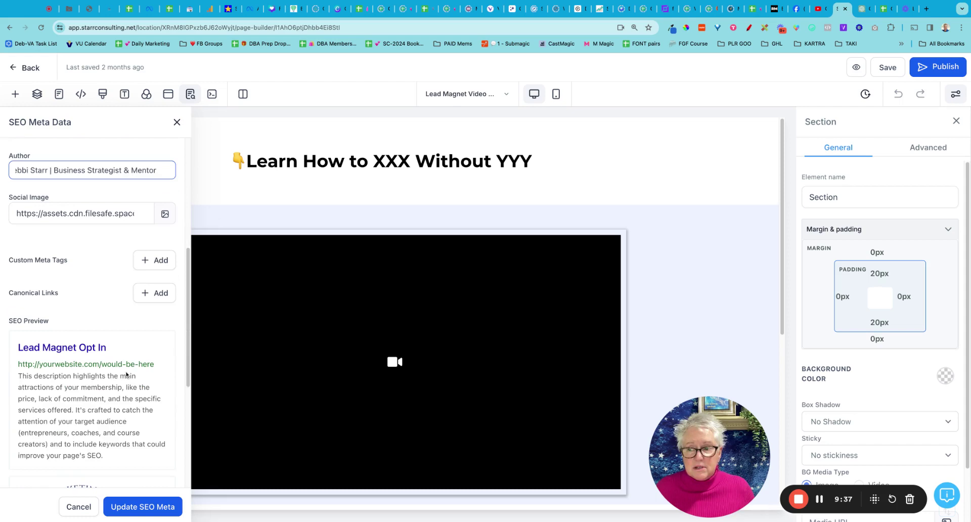
scroll(91, 314, down, 4)
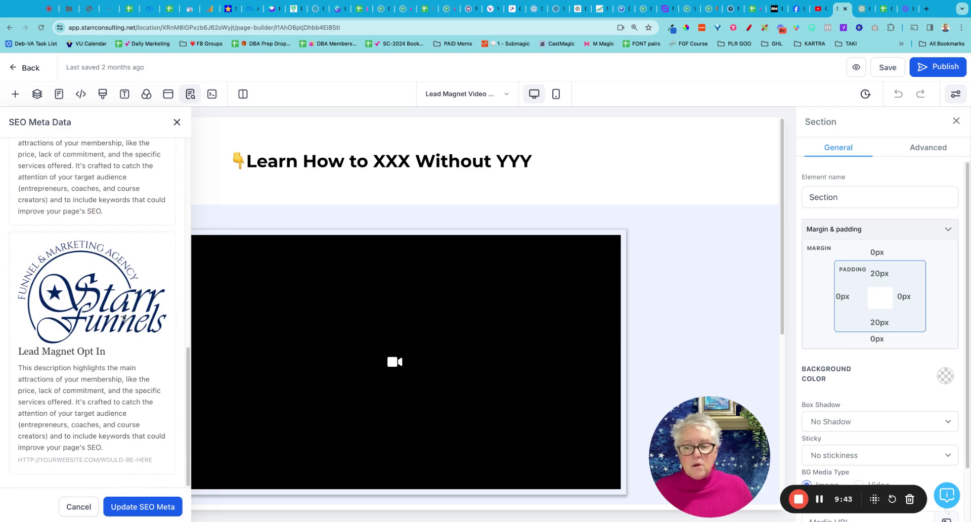
click(141, 508)
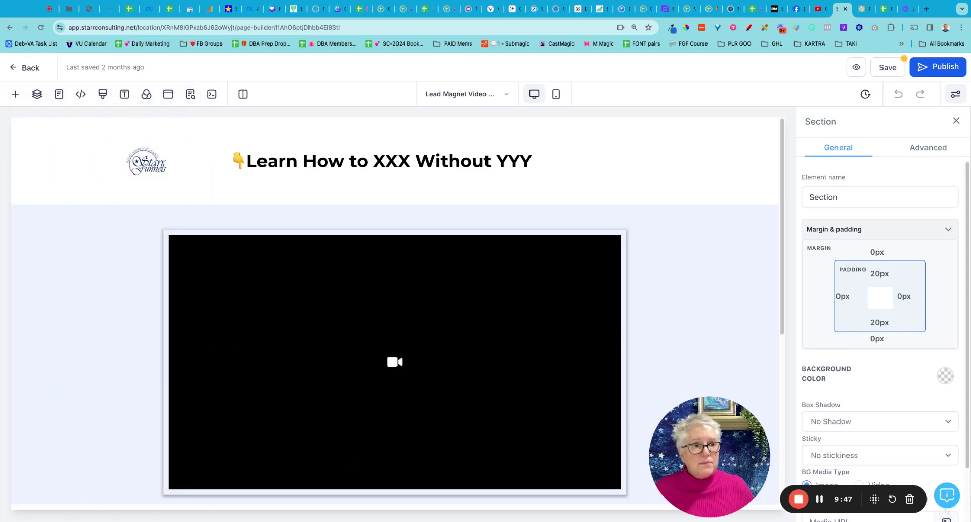
click(889, 69)
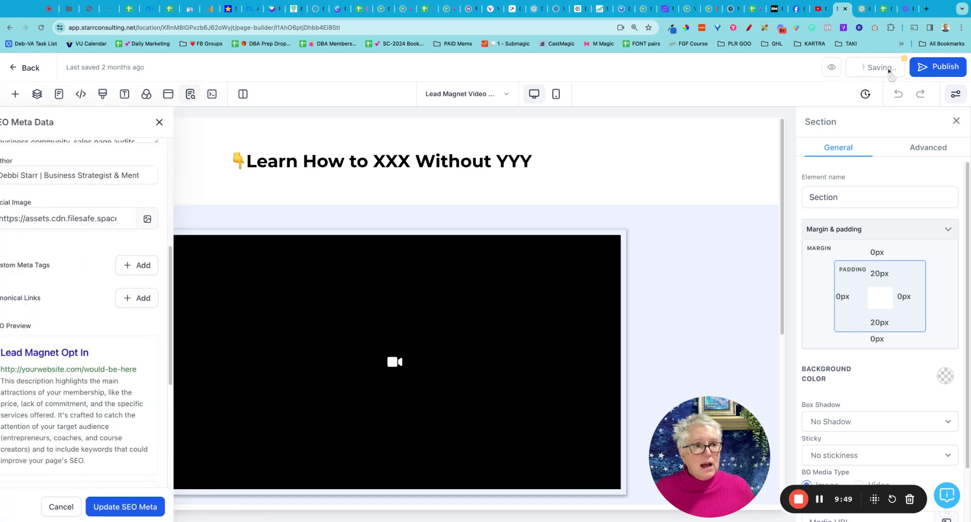
click(943, 66)
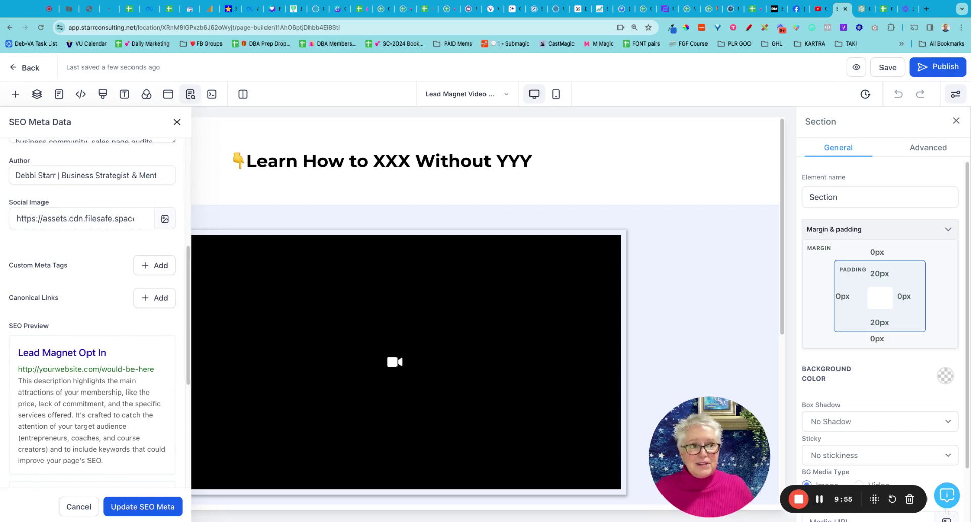
- Switch to Google Sheets and review the remaining rows of the SEO Details sheet, down to the policy entries
click(889, 13)
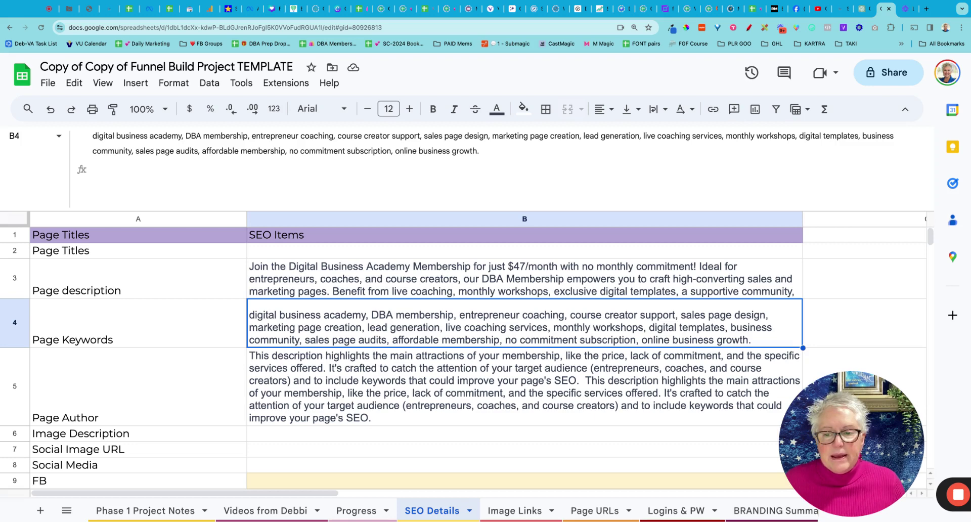
scroll(455, 354, down, 3)
scroll(140, 288, down, 2)
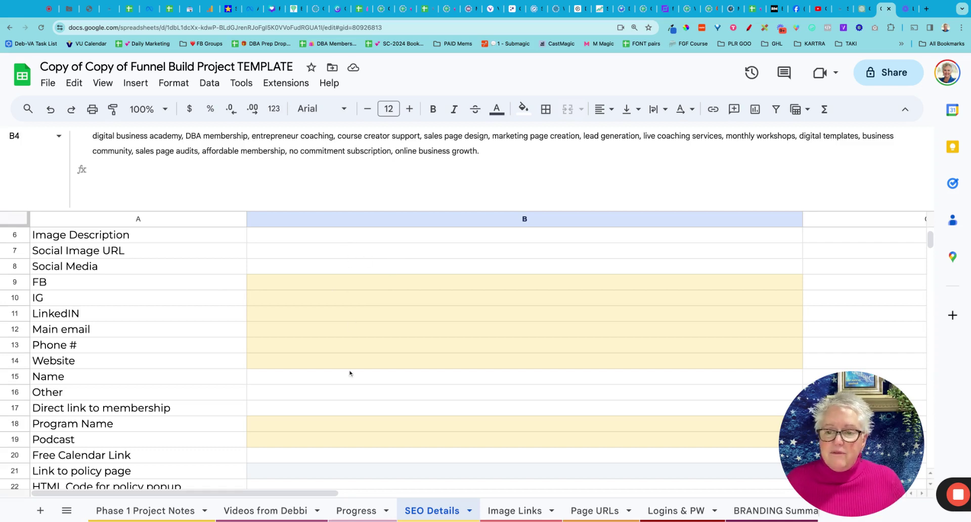
scroll(352, 385, down, 3)
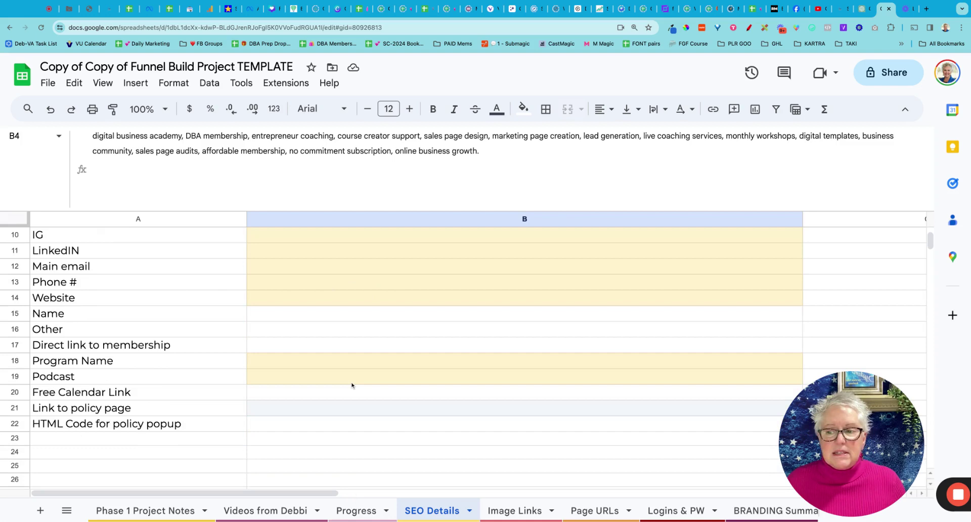
scroll(352, 386, up, 5)
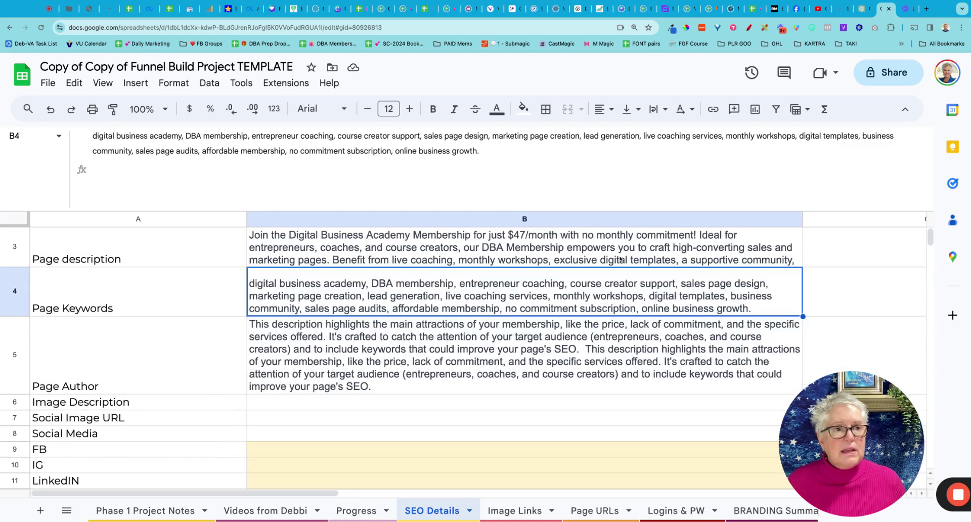
- Switch back to the funnel page builder, apply the SEO meta data again and save the page
click(841, 9)
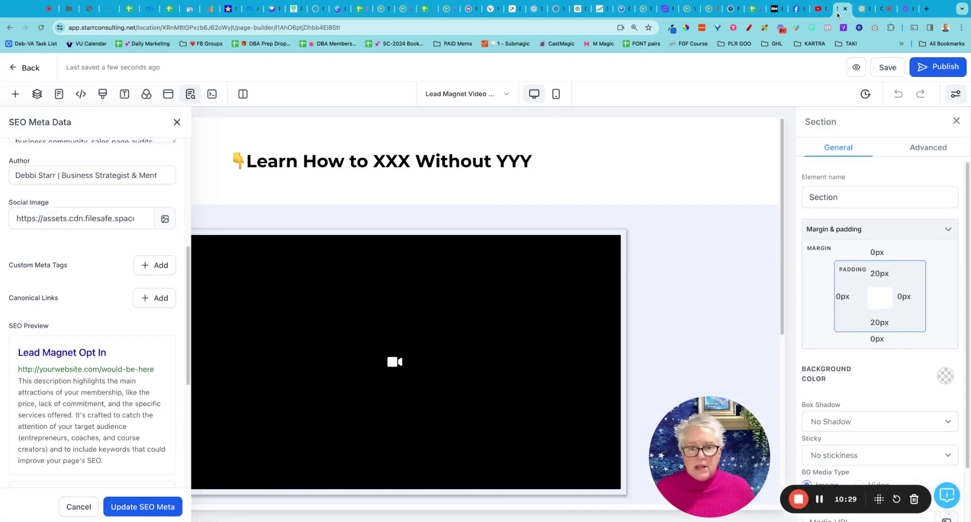
click(140, 509)
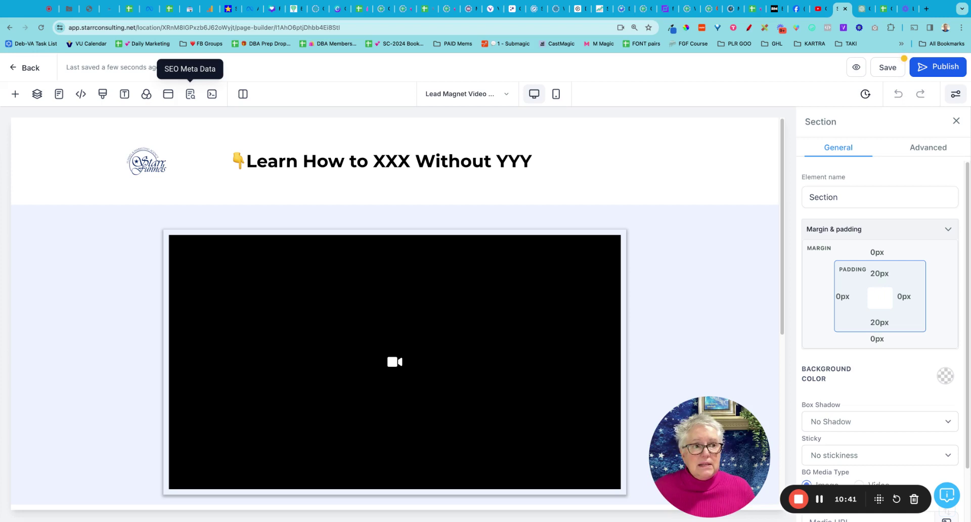
click(891, 70)
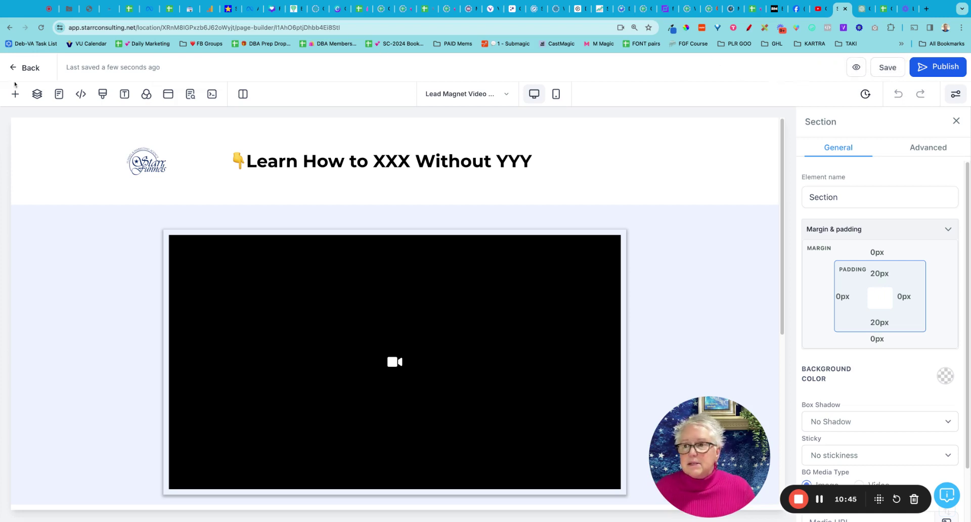
- Return to the Lead Magnet Template funnel steps and open the Lead Magnet TY Page for editing
click(23, 68)
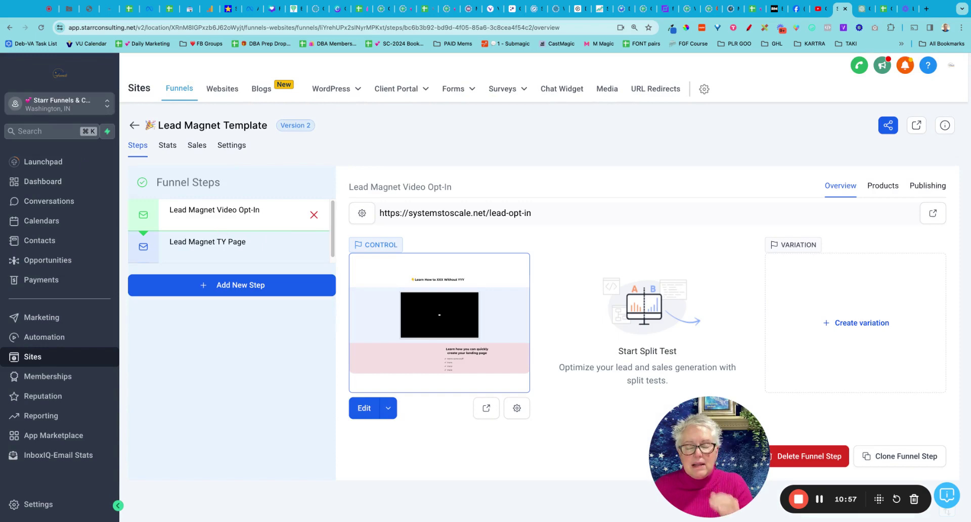
click(256, 248)
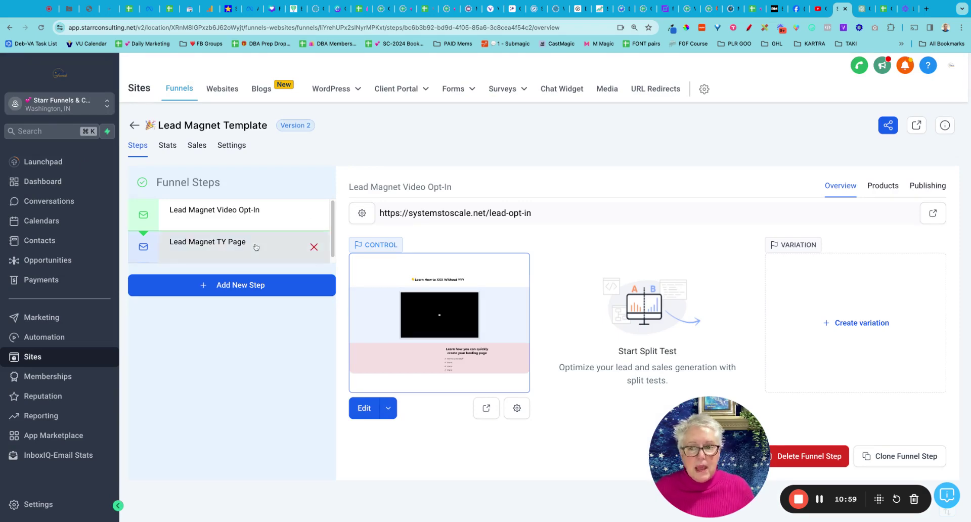
click(366, 408)
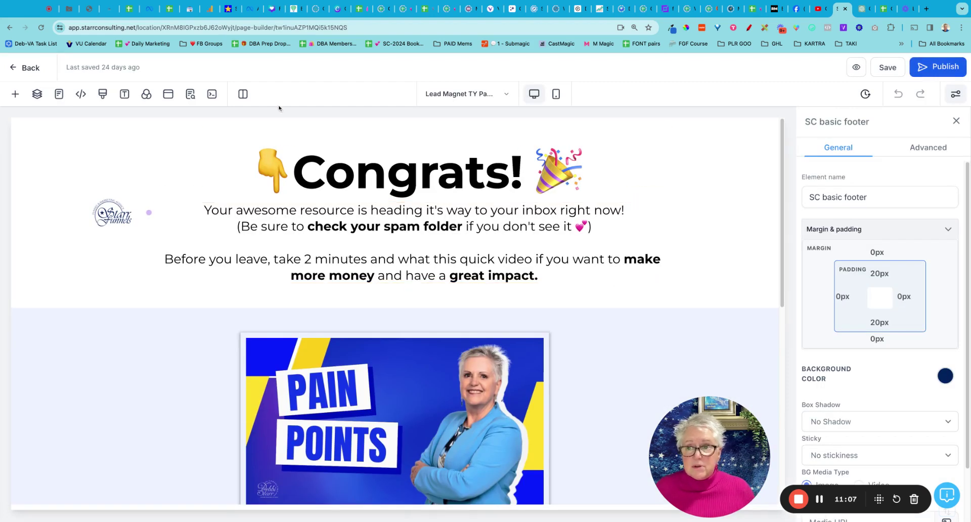
- Examine the thank-you page's SEO title and enlarged description field, and return to the funnel overview
click(191, 94)
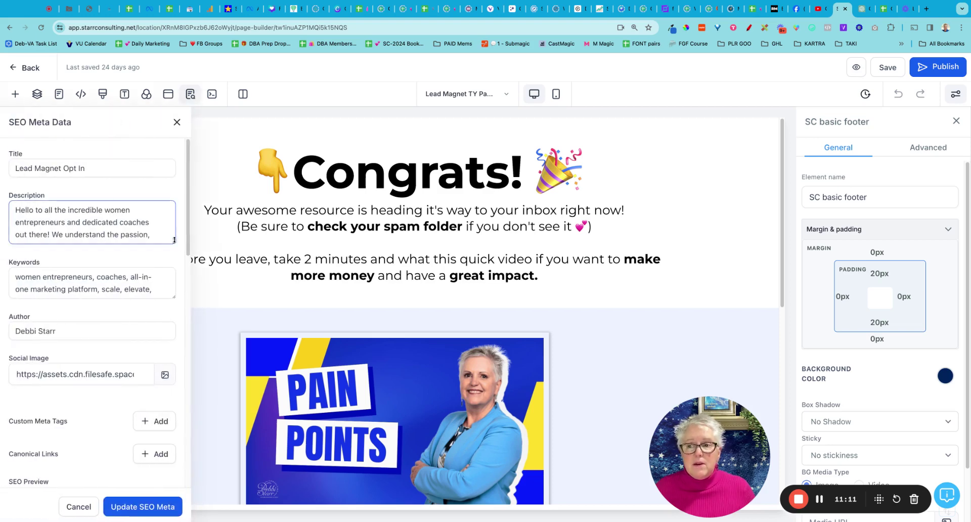
click(130, 244)
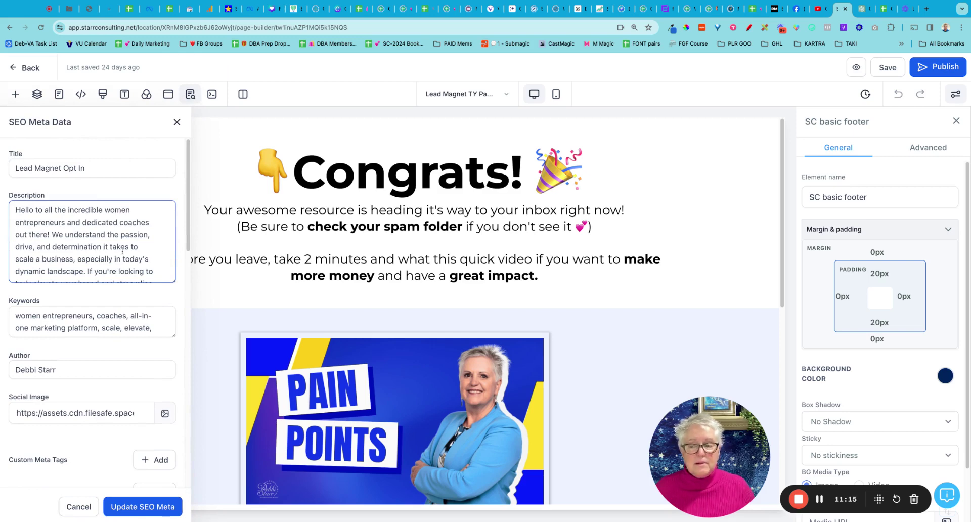
click(105, 167)
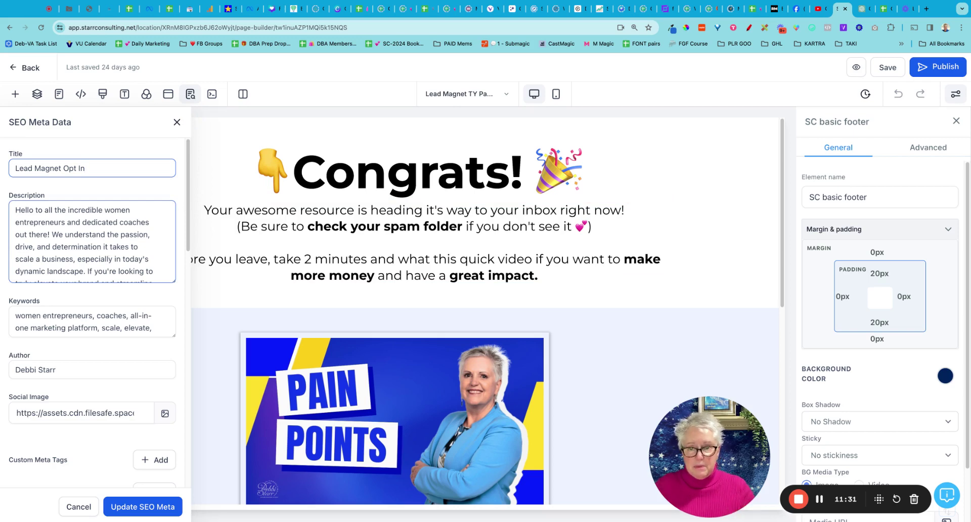
click(14, 70)
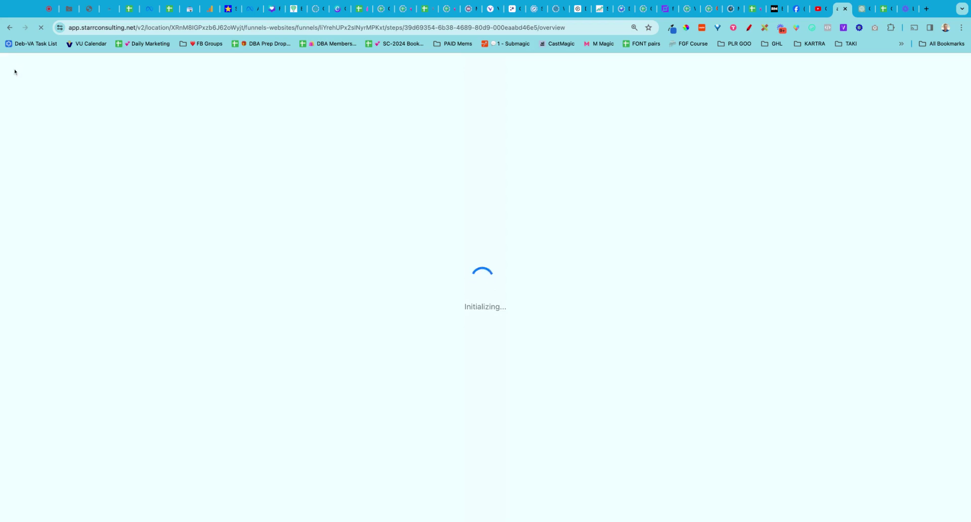